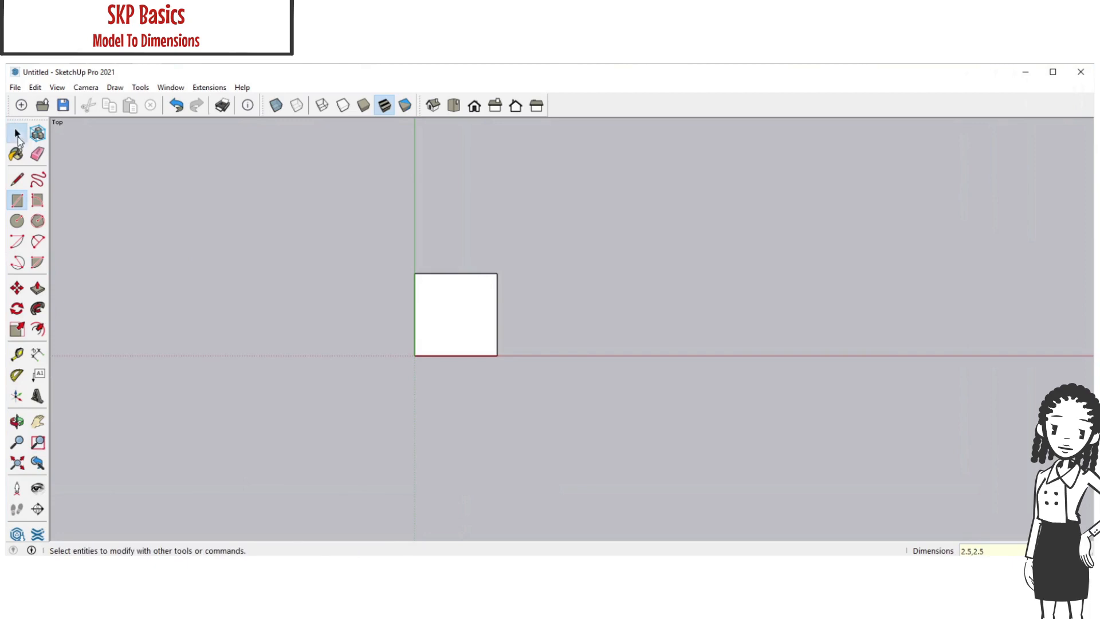
Offset the square face's edges inward by 0.5"
left_click(443, 309)
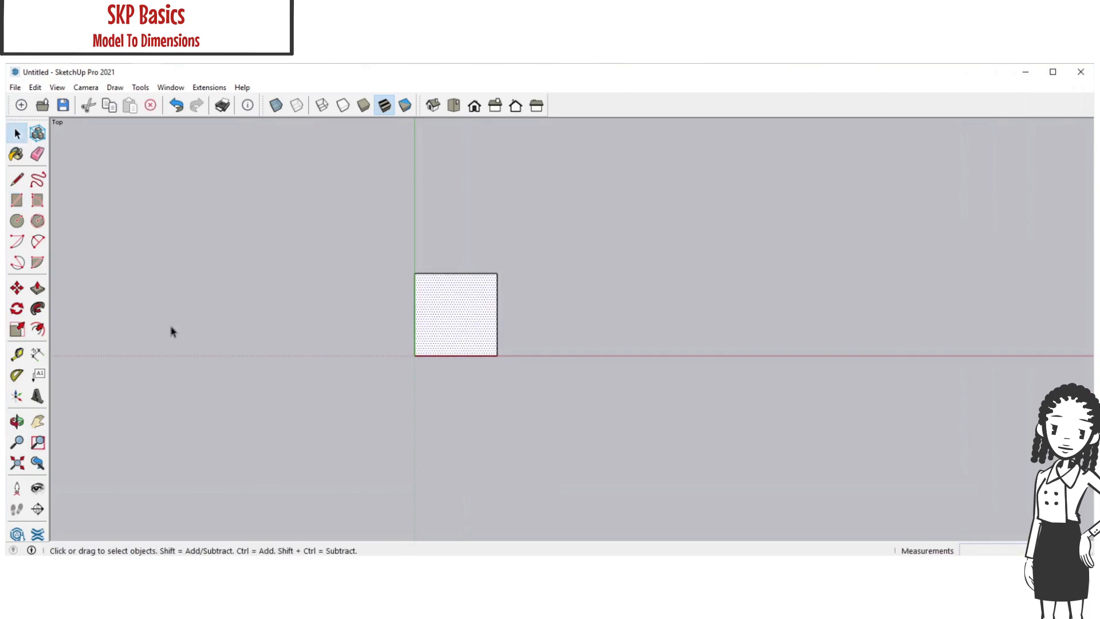
left_click(38, 329)
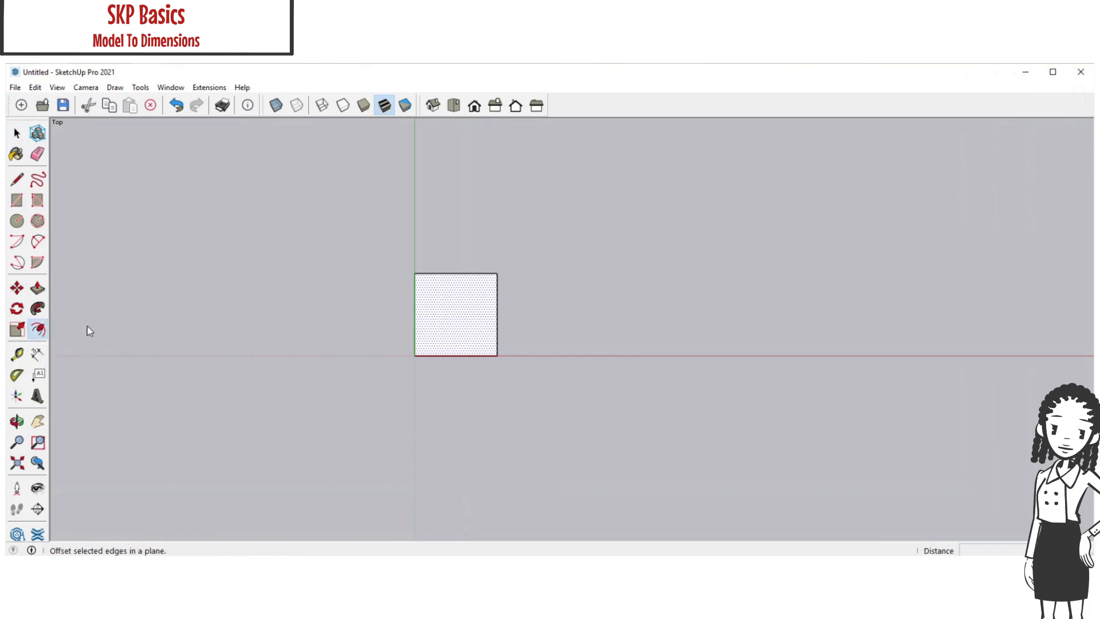
left_click(440, 333)
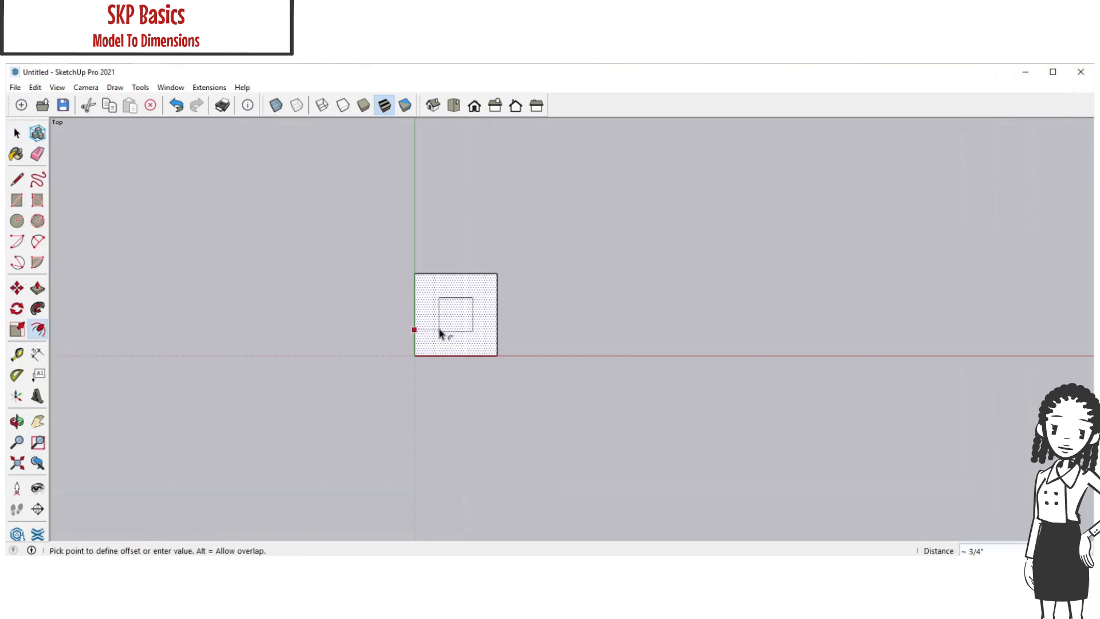
type(".5")
key("Return")
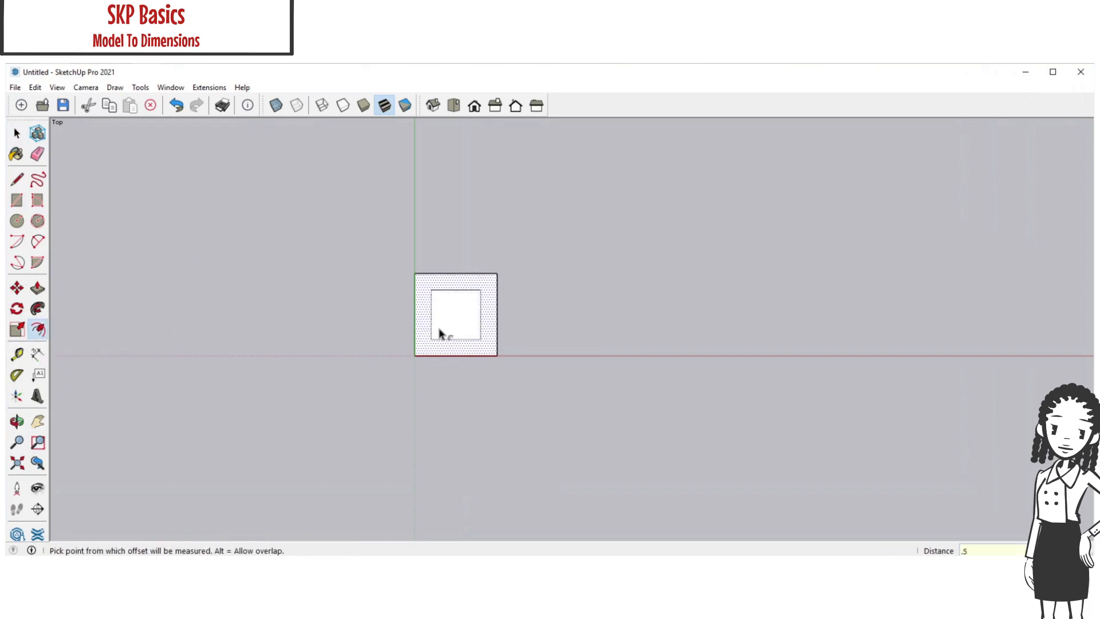
key("space")
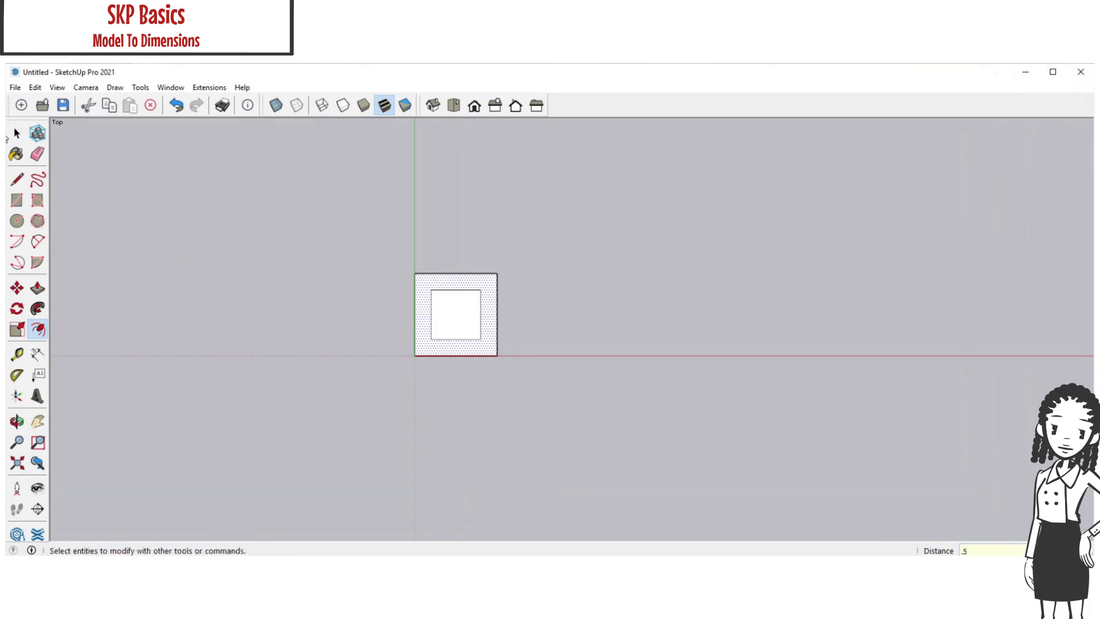
Erase the inner square face to leave an open frame
left_click(460, 331)
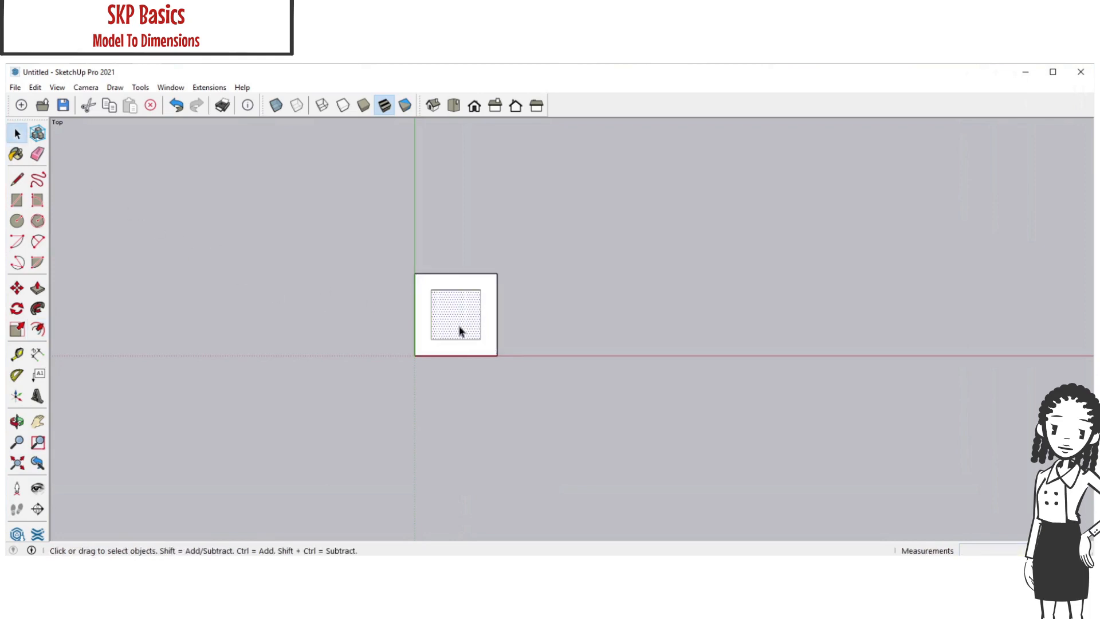
right_click(460, 331)
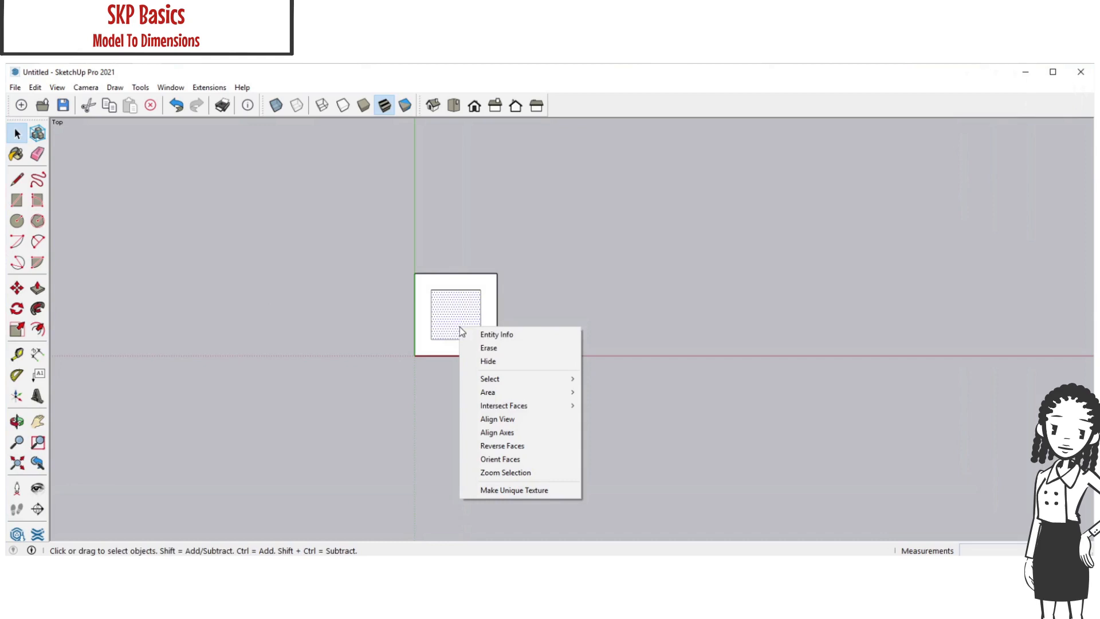
left_click(495, 351)
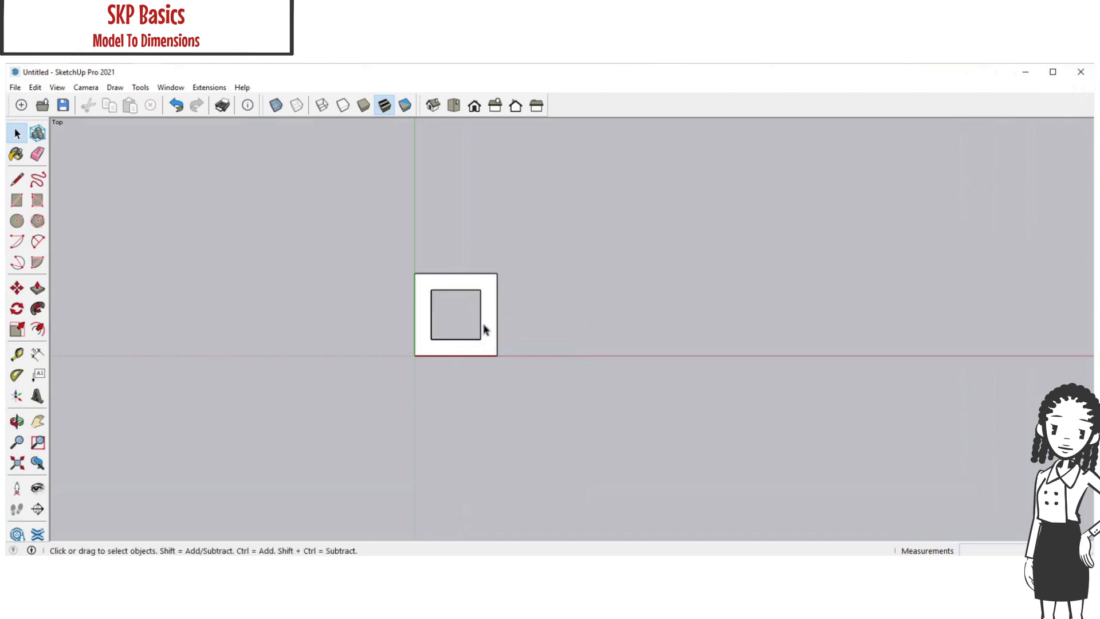
In isometric view, extrude the square frame face upward about 1/16" with Push/Pull
left_click(435, 106)
scroll(608, 344, "up", 4)
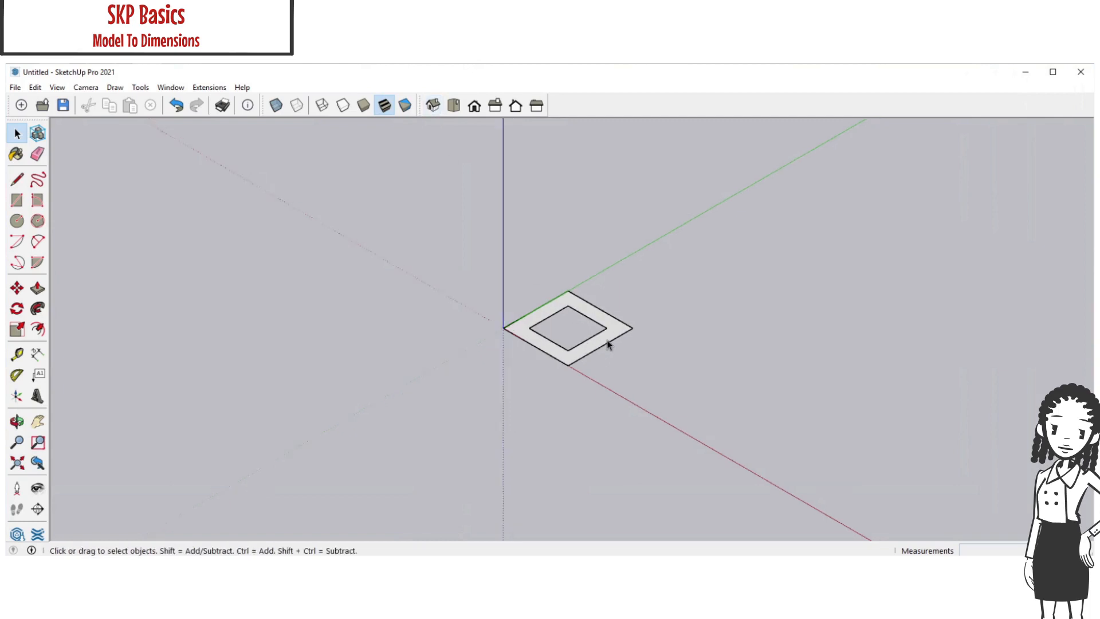
scroll(608, 344, "up", 3)
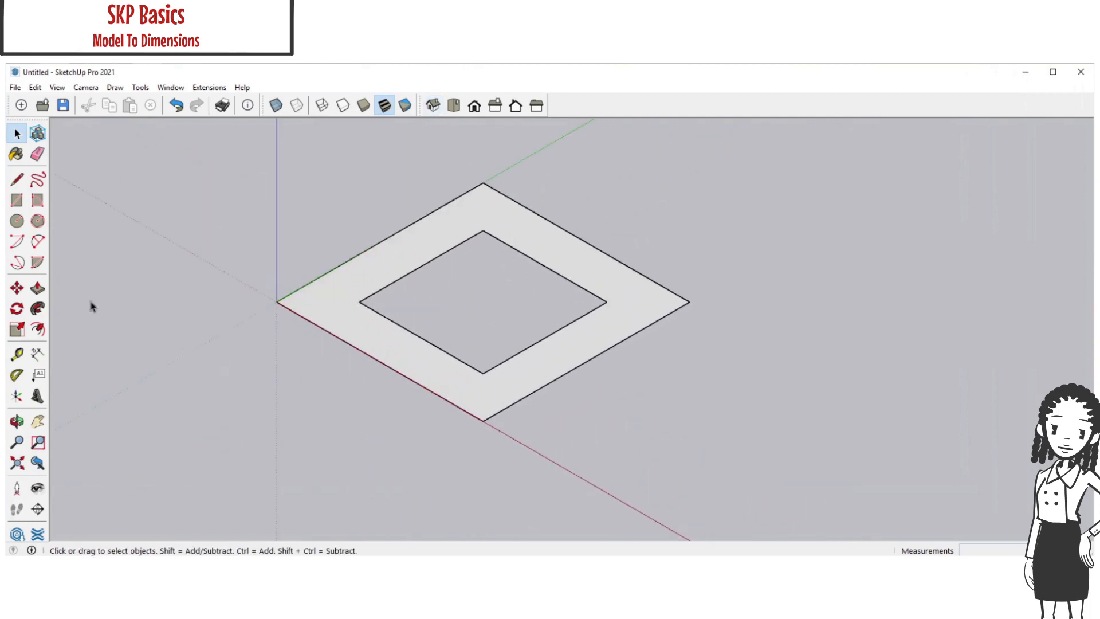
left_click(39, 289)
left_click(310, 319)
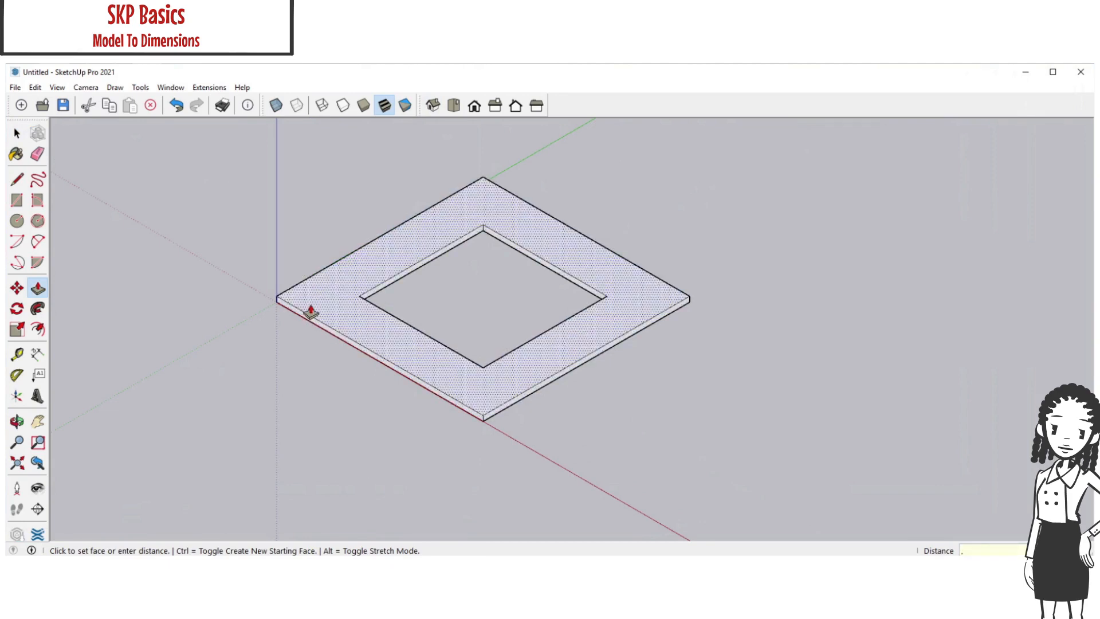
key("Return")
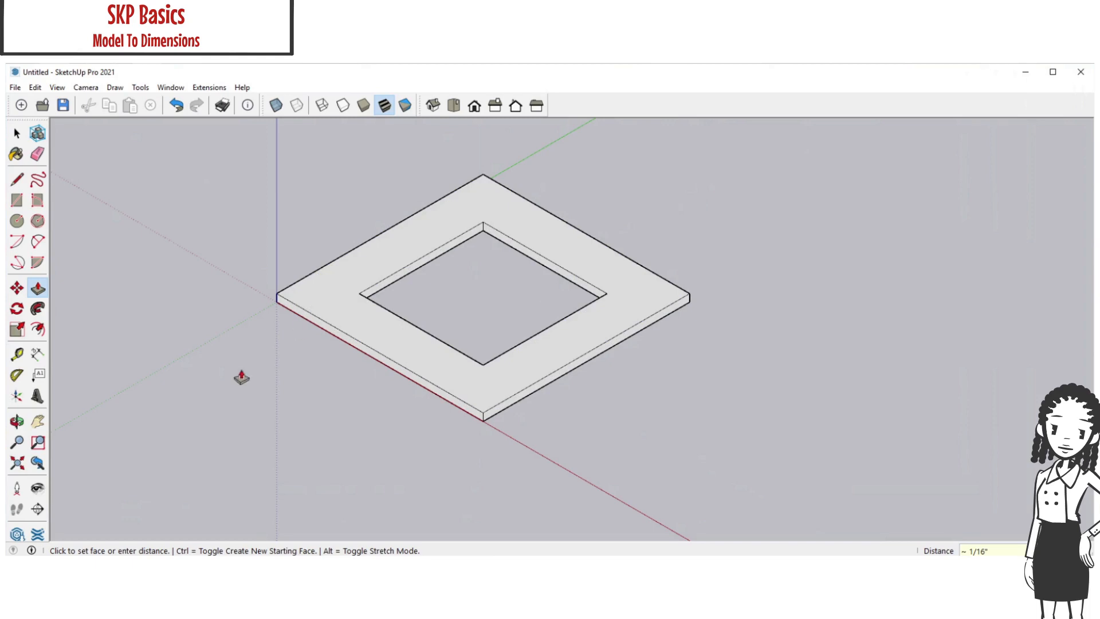
Select the entire extruded frame from the top view and make it a group
left_click(454, 106)
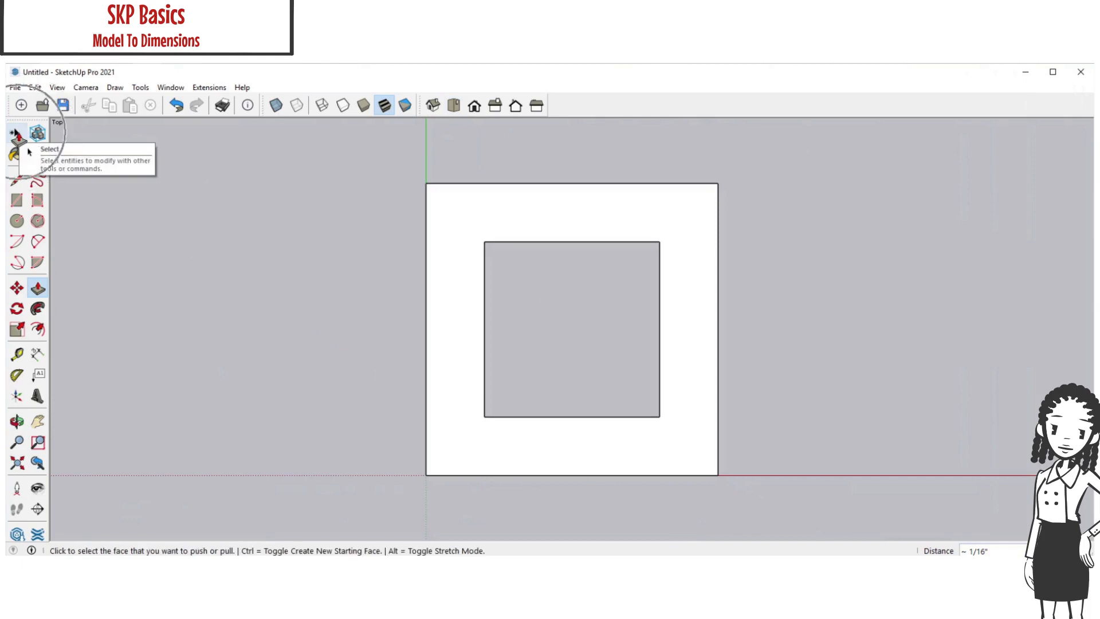
left_click(17, 134)
left_click_drag(330, 165, 757, 498)
right_click(642, 452)
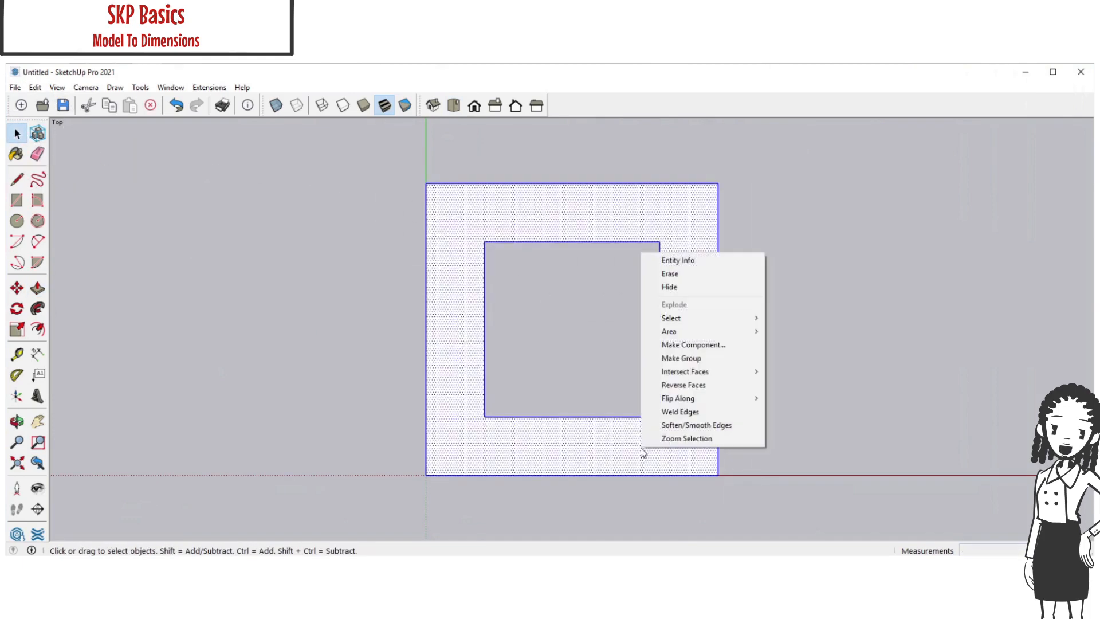
left_click(689, 358)
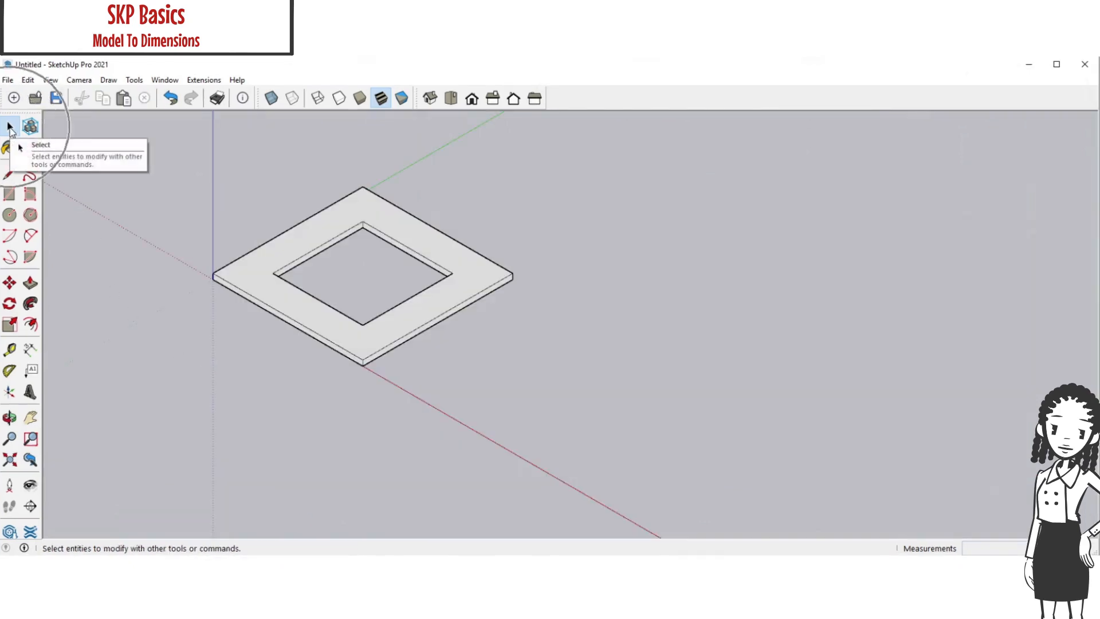
Copy the frame group to the clipboard
triple_click(313, 238)
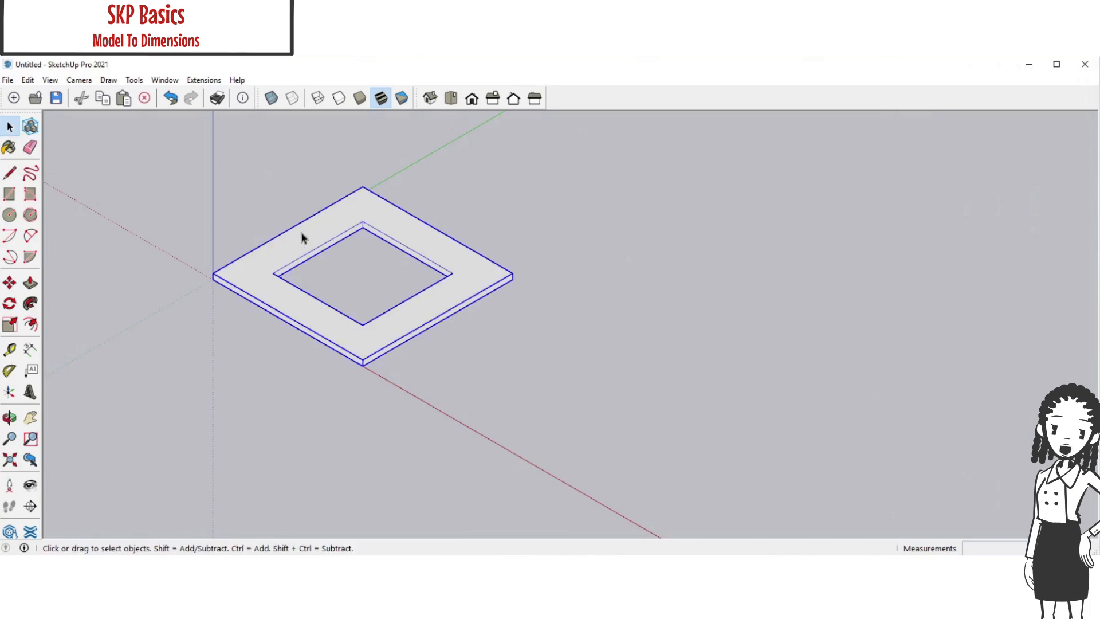
left_click(29, 82)
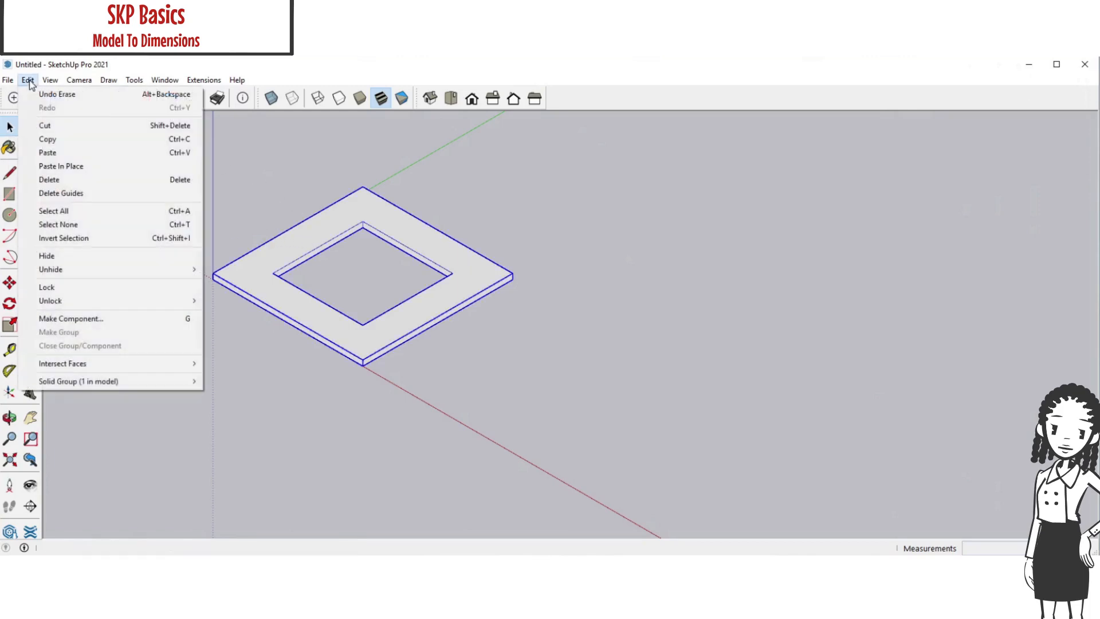
left_click(54, 141)
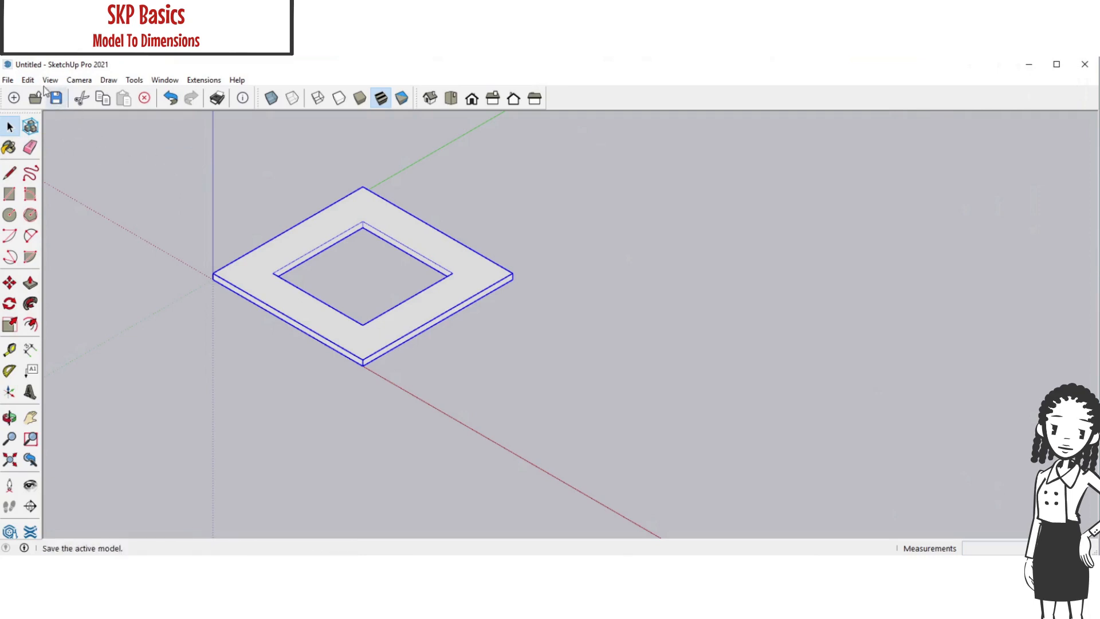
left_click(27, 79)
left_click(50, 139)
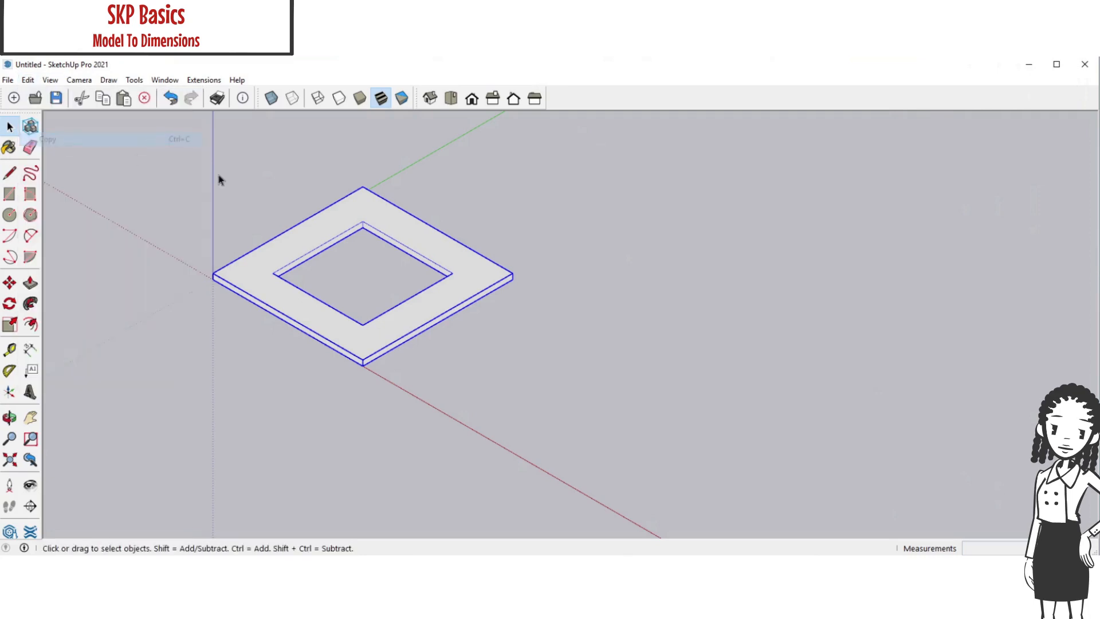
Switch to wireframe display and paste three copies of the frame, snapped to its corners, to form a two-by-two grid
key("ctrl+v")
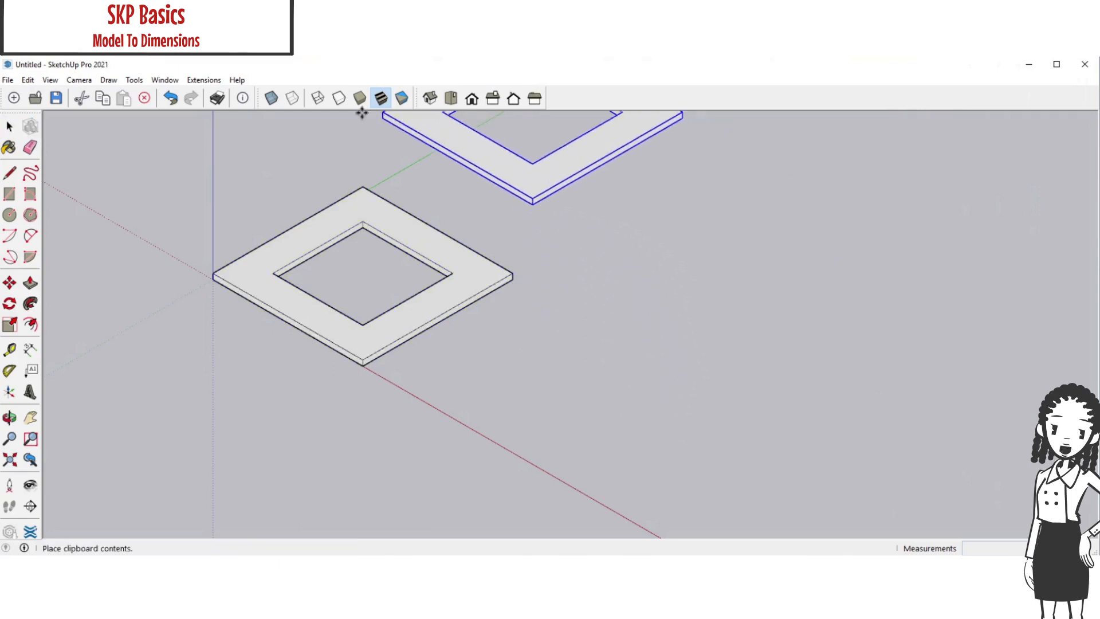
left_click(319, 101)
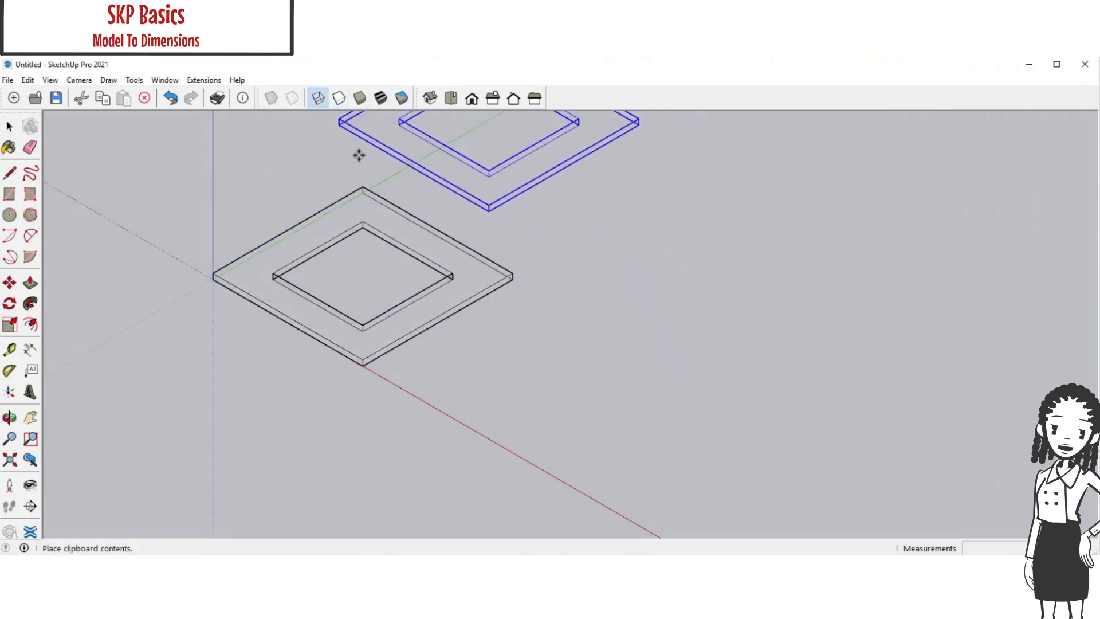
left_click(367, 193)
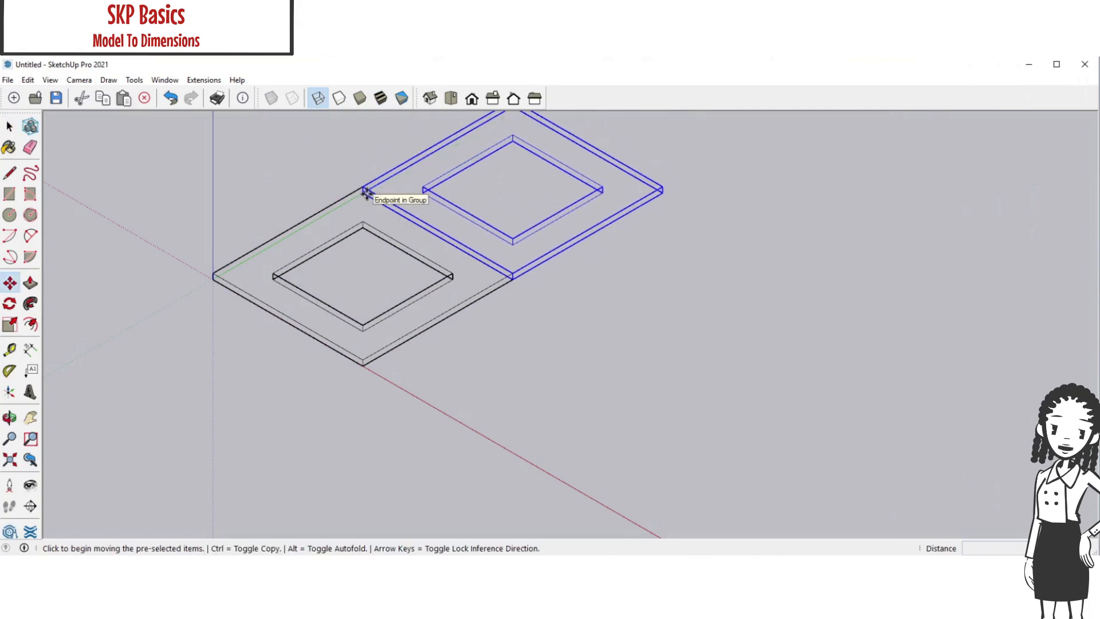
key("ctrl+v")
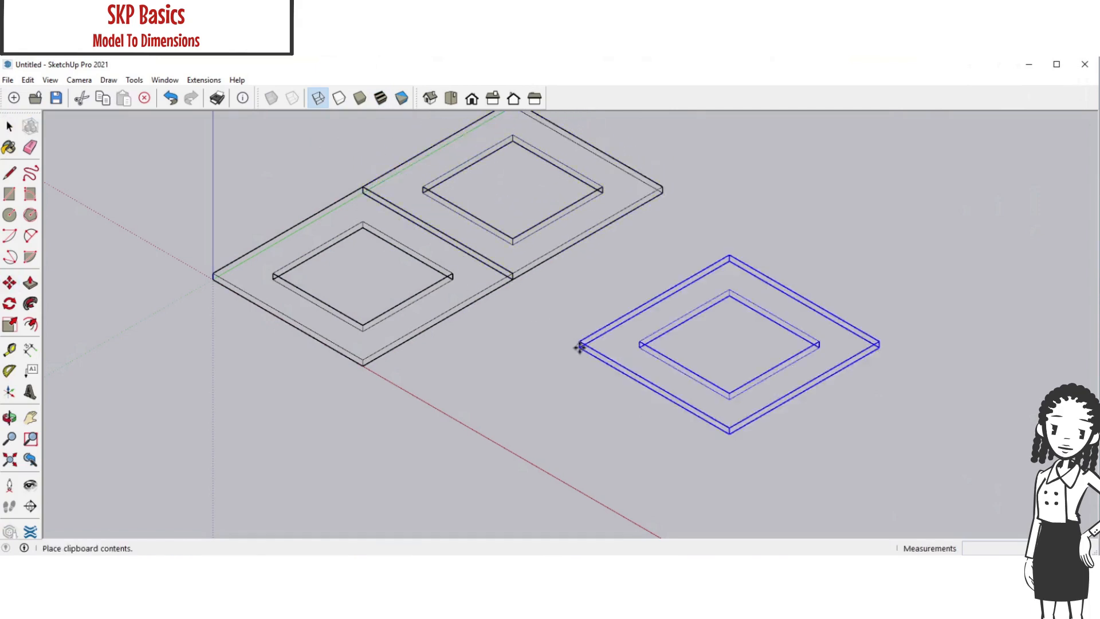
left_click(512, 279)
key("ctrl+v")
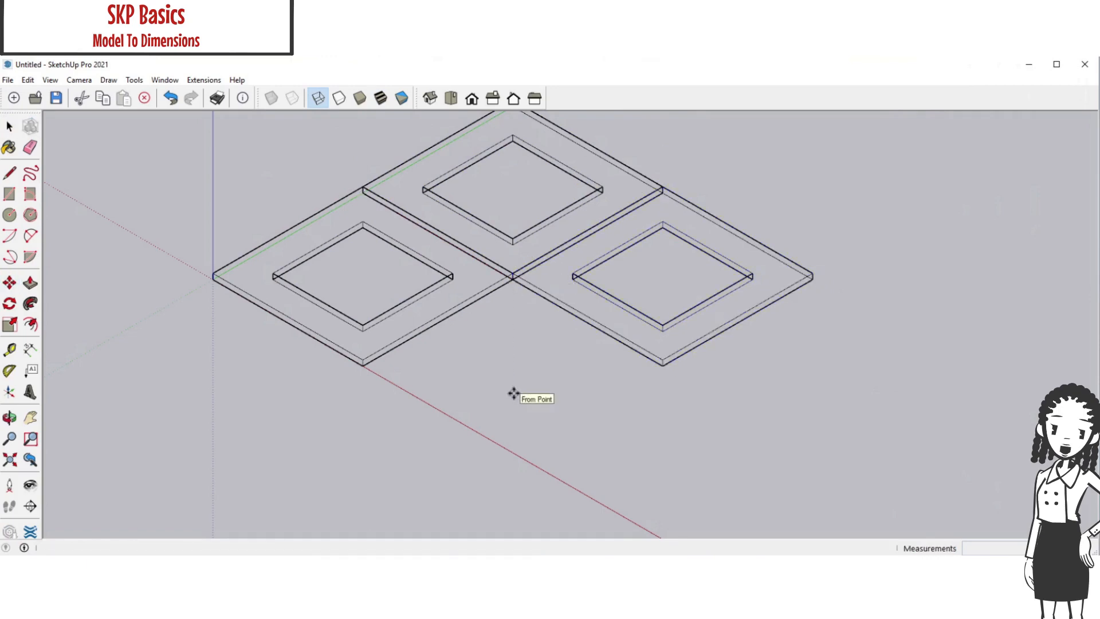
left_click(364, 366)
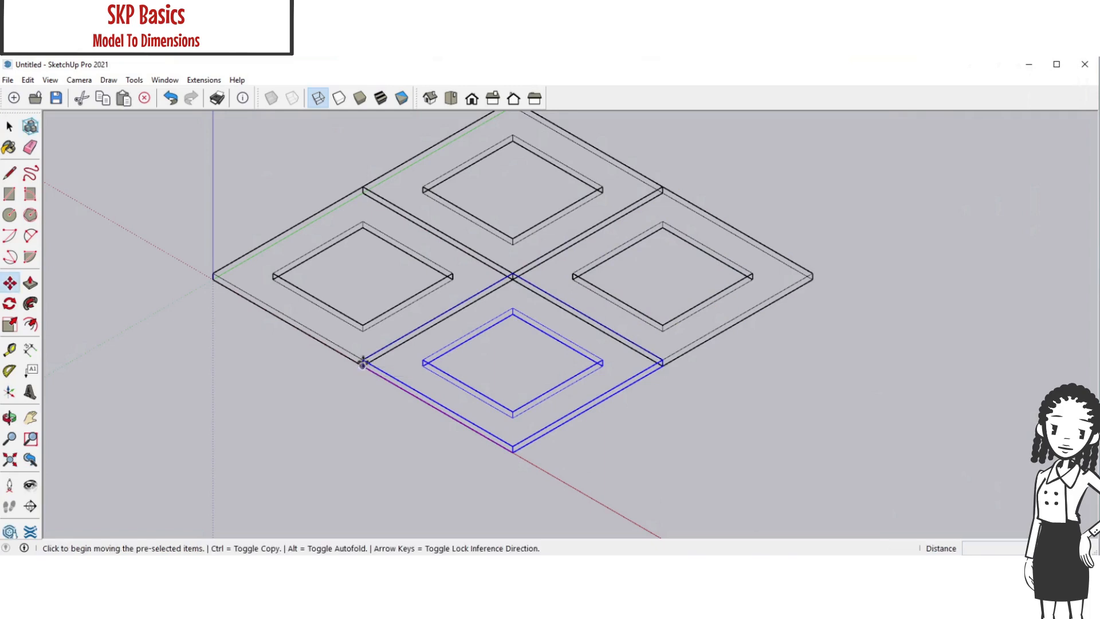
Restore the Shaded With Textures display and clear the selection
left_click(377, 102)
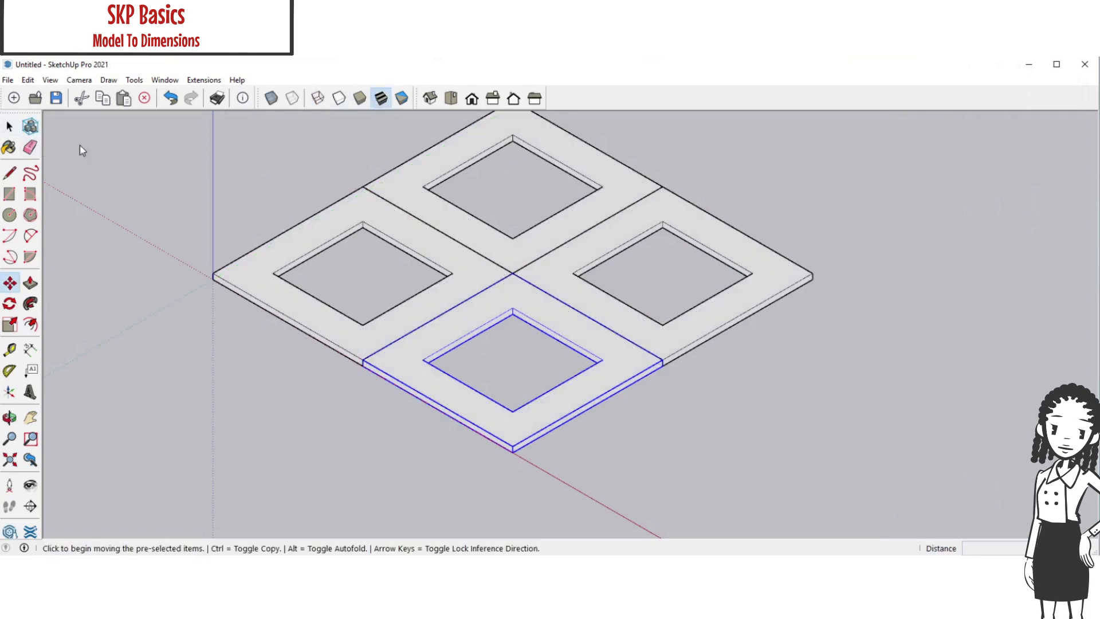
left_click(9, 126)
left_click(172, 175)
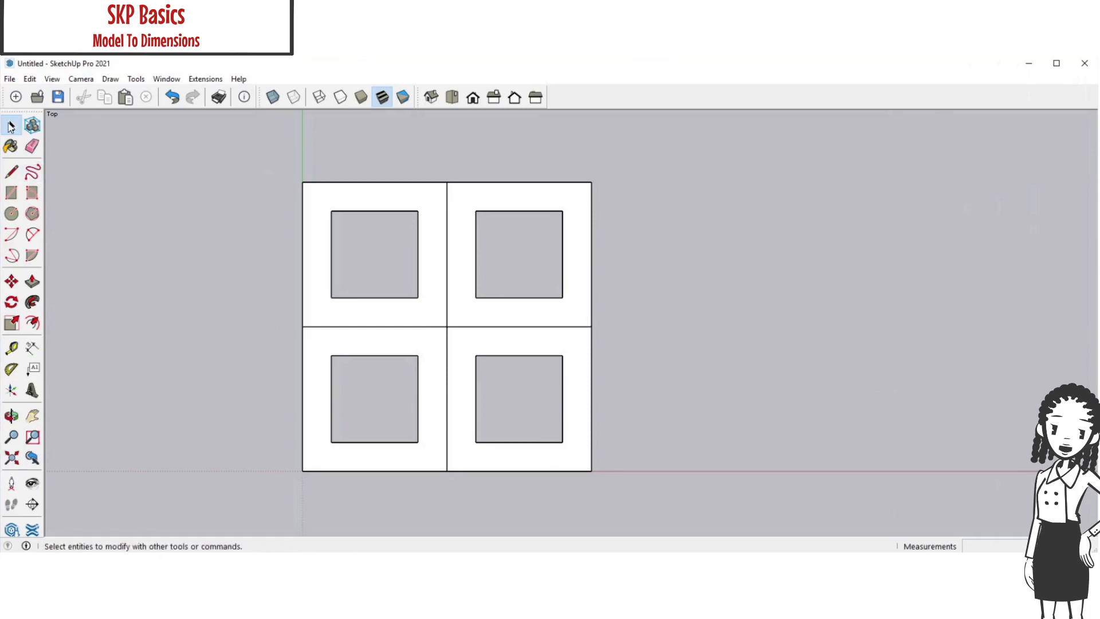
Move the upper row of two frames 0.5" along the green axis, away from the lower row
left_click(10, 126)
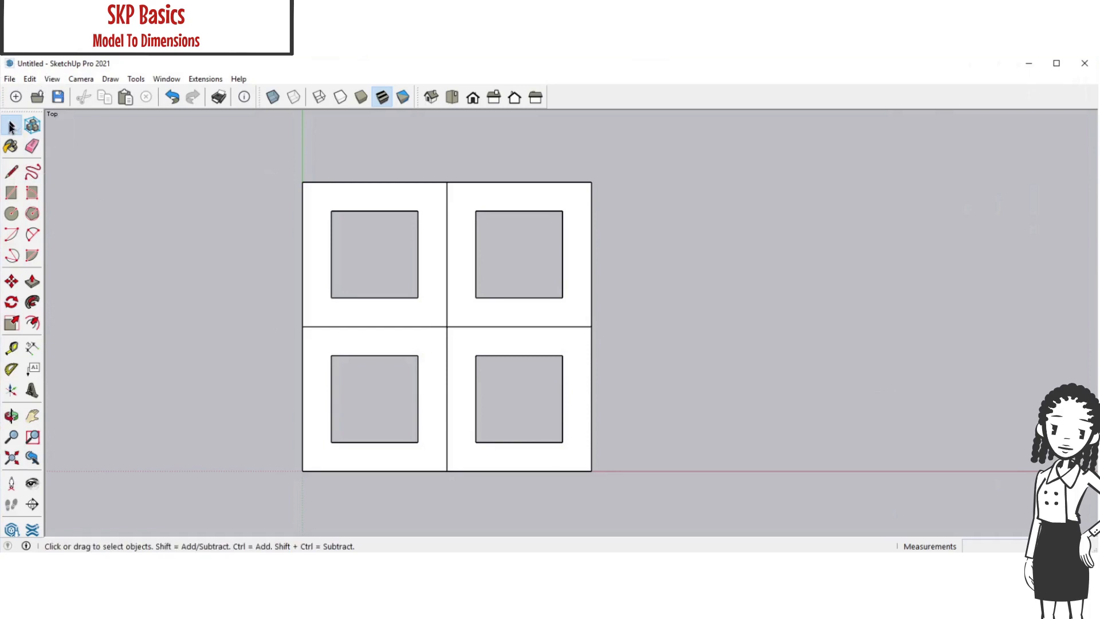
left_click_drag(661, 275, 332, 242)
left_click_drag(261, 223, 260, 224)
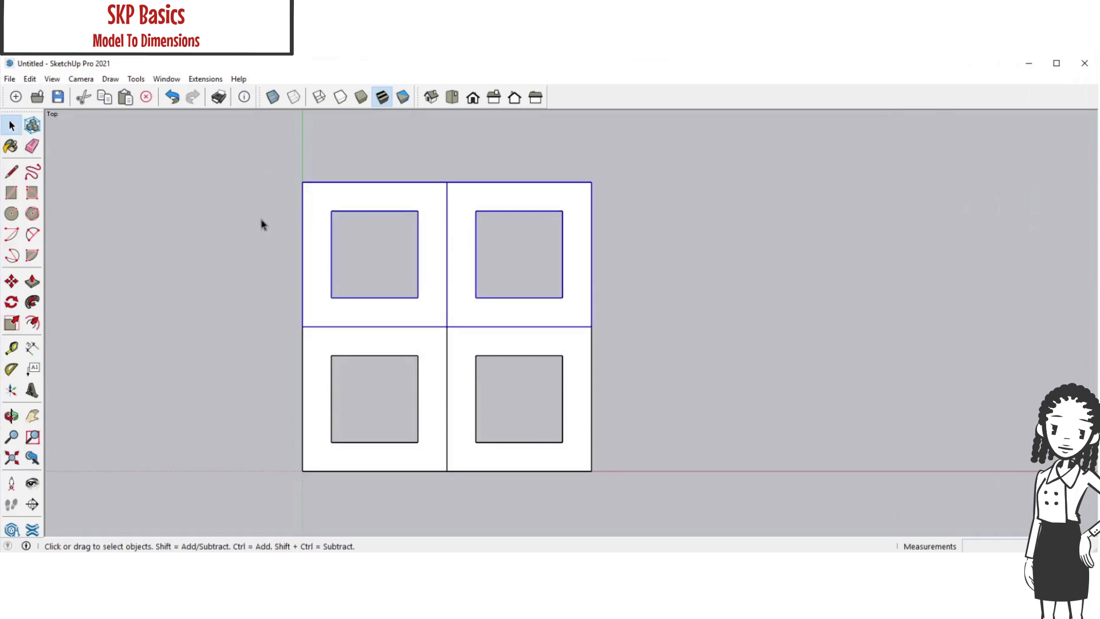
left_click(11, 281)
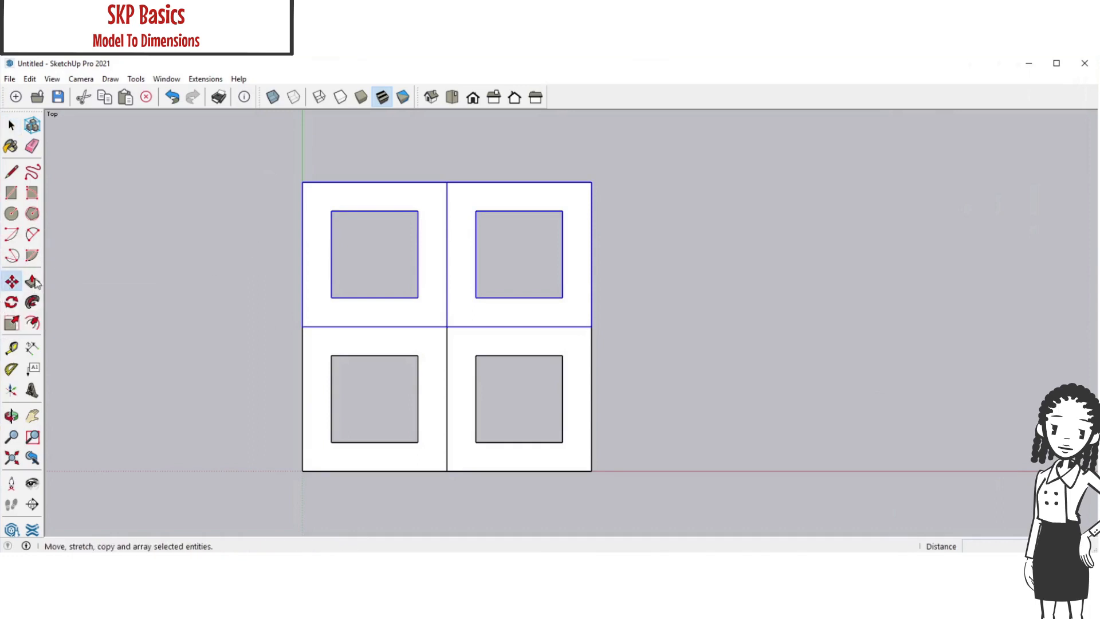
left_click(591, 182)
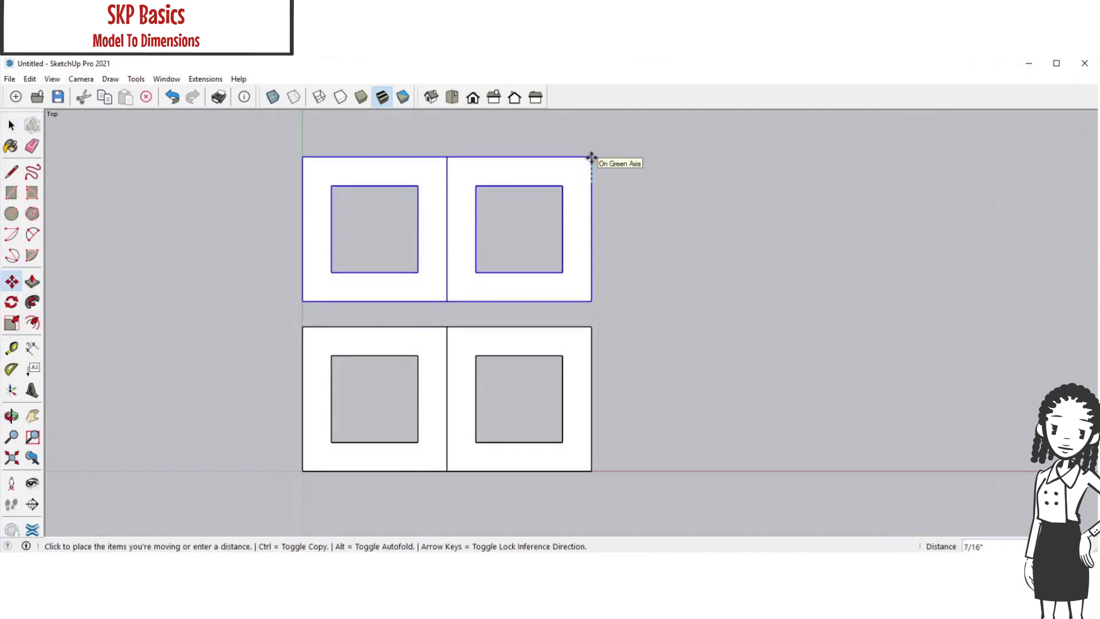
key("Return")
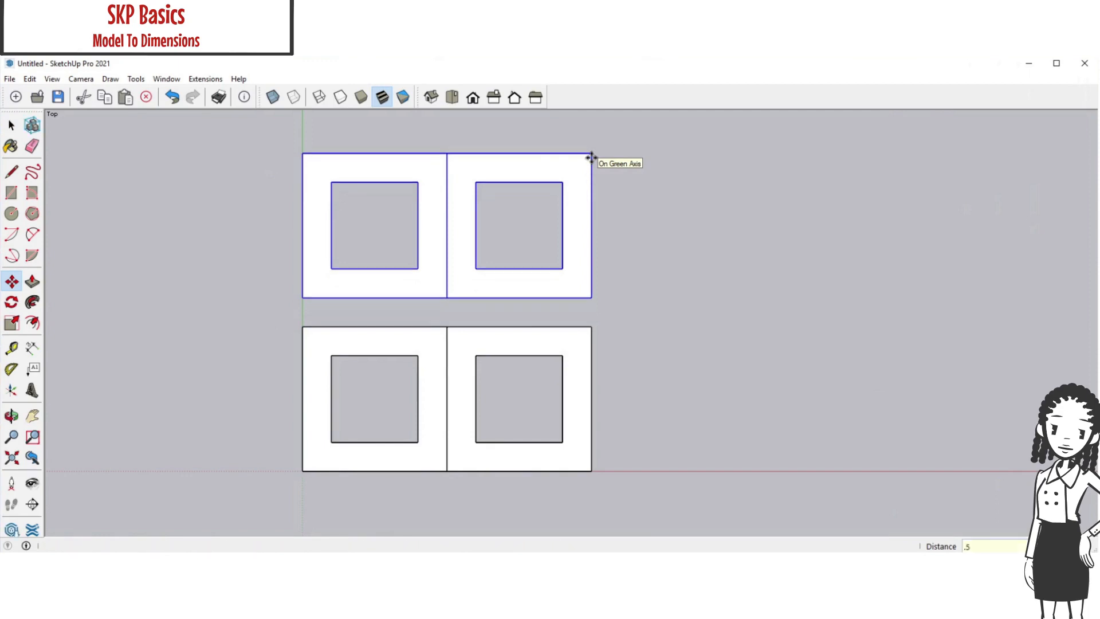
Move the two frames farther along the red axis 0.5" away from the other column, and clear the selection
left_click(11, 125)
left_click(11, 126)
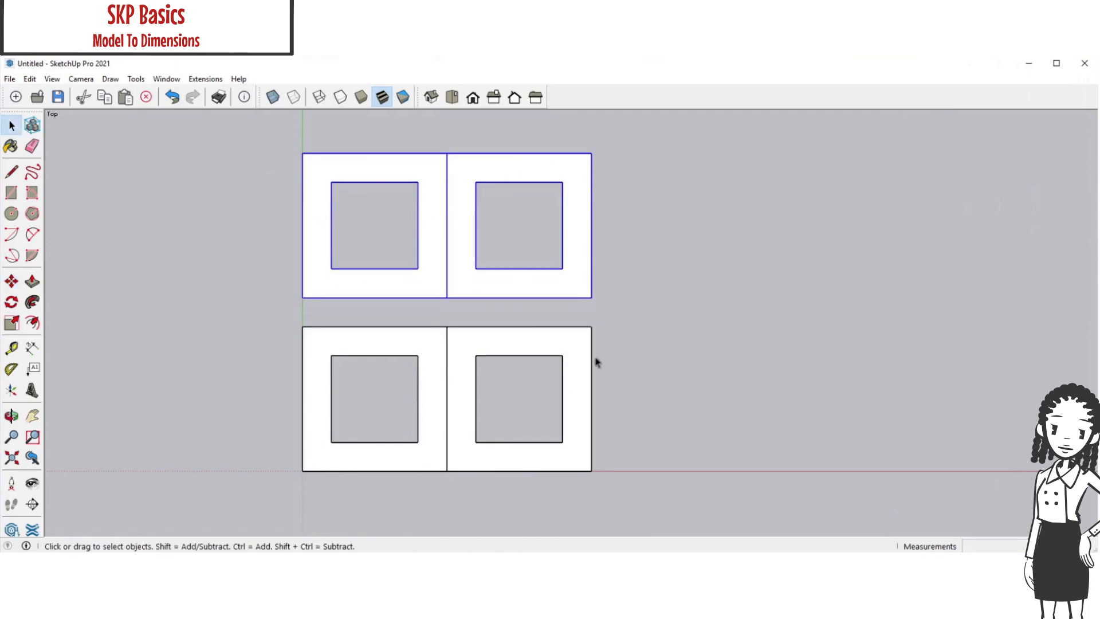
left_click(657, 423)
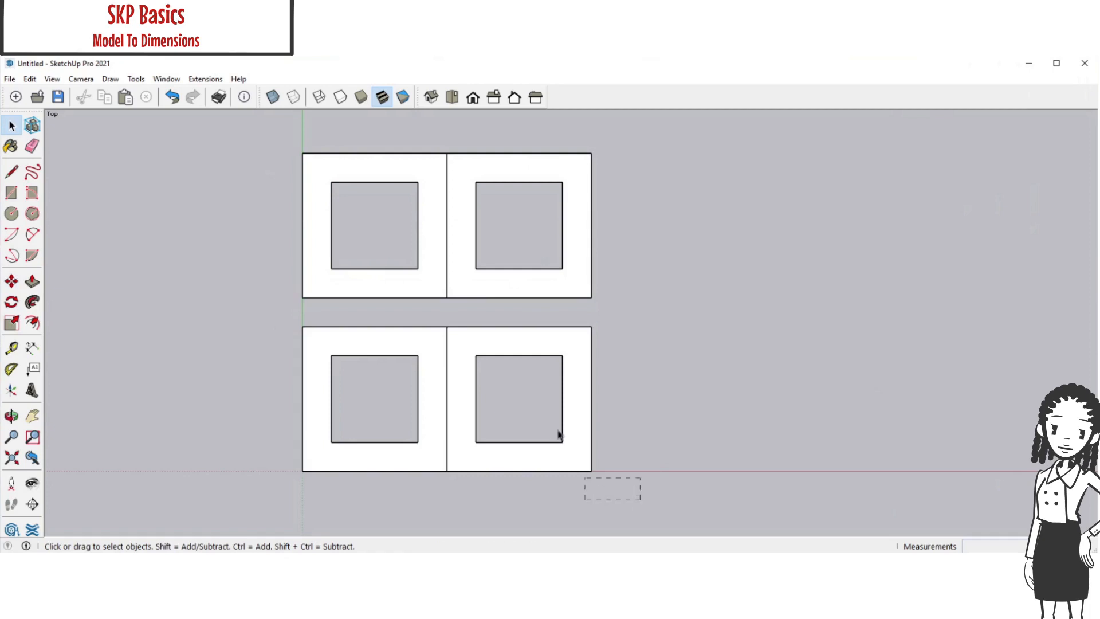
mouse_move(559, 434)
left_mouse_down()
mouse_move(554, 184)
mouse_move(536, 142)
left_mouse_up()
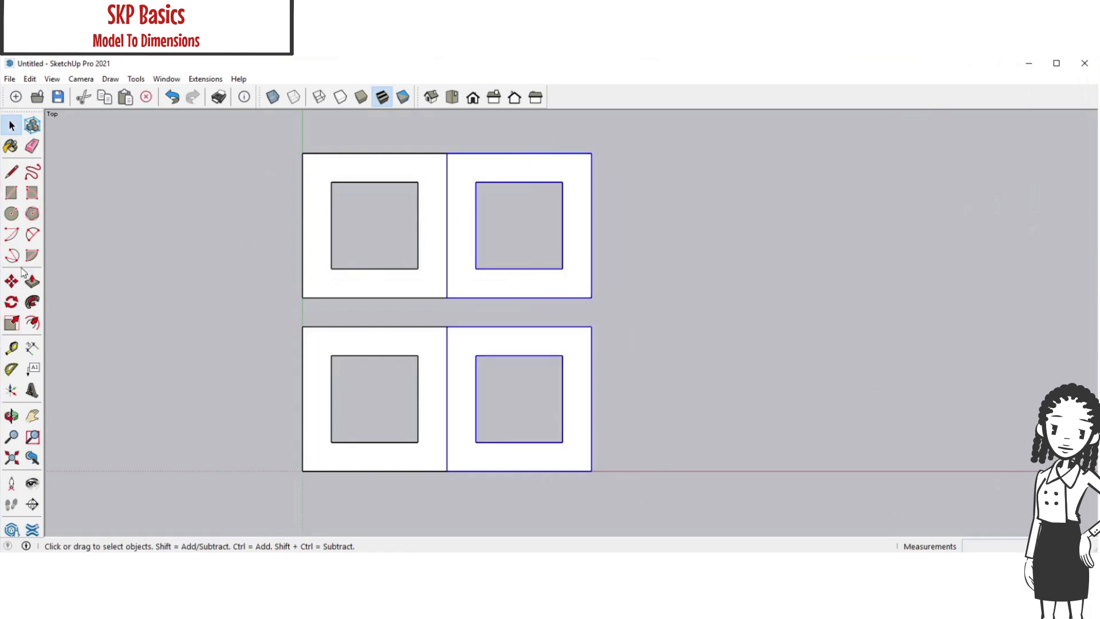
left_click(11, 281)
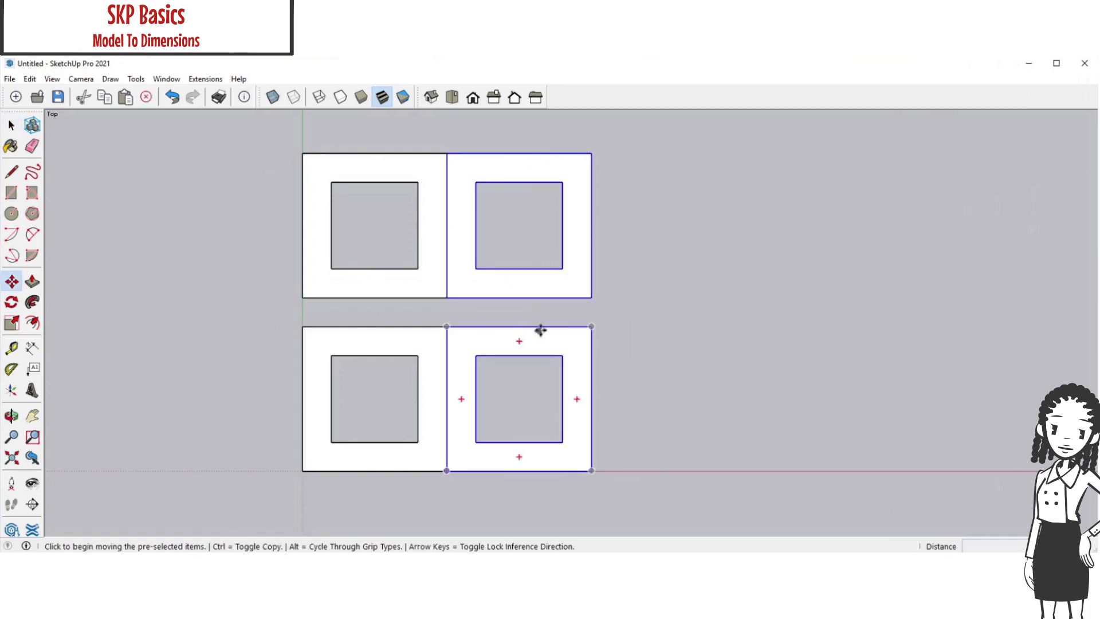
left_click(593, 297)
key("Return")
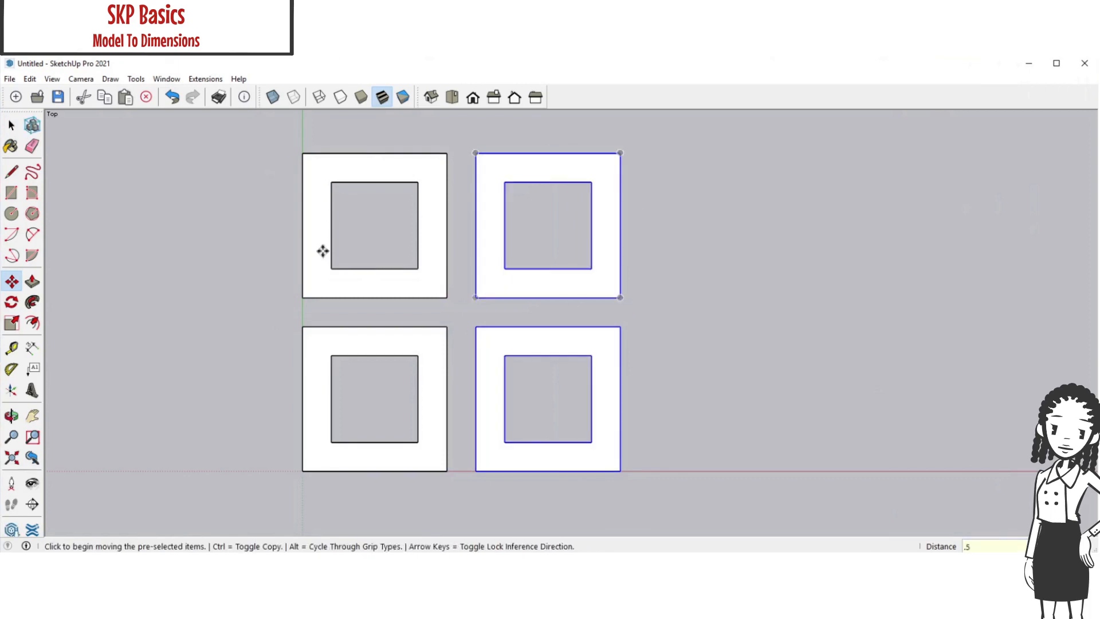
left_click(11, 126)
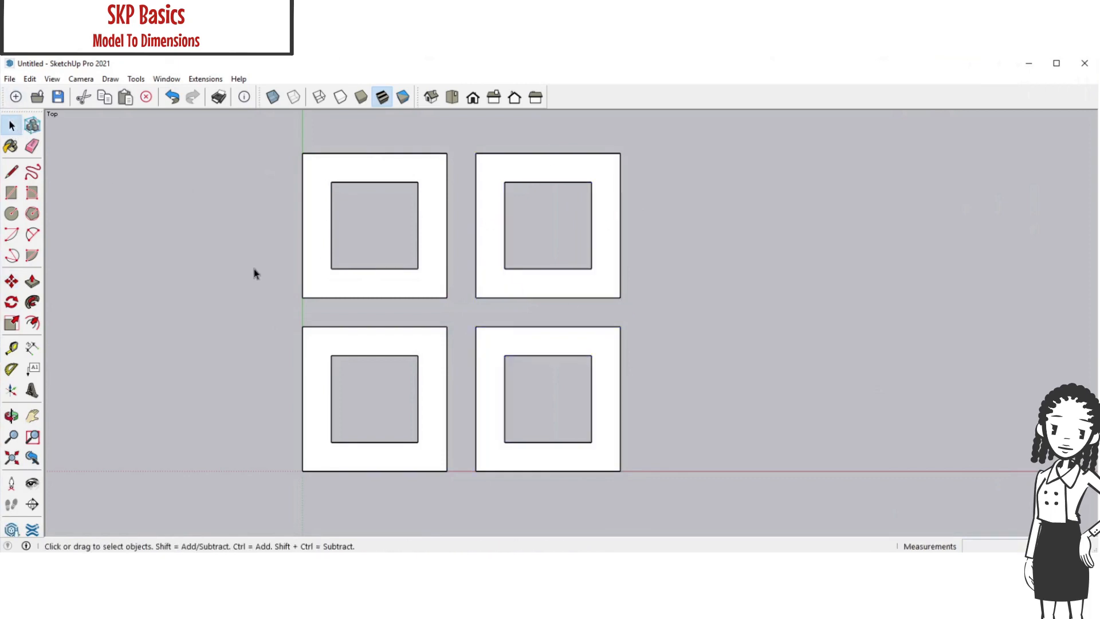
left_click(255, 274)
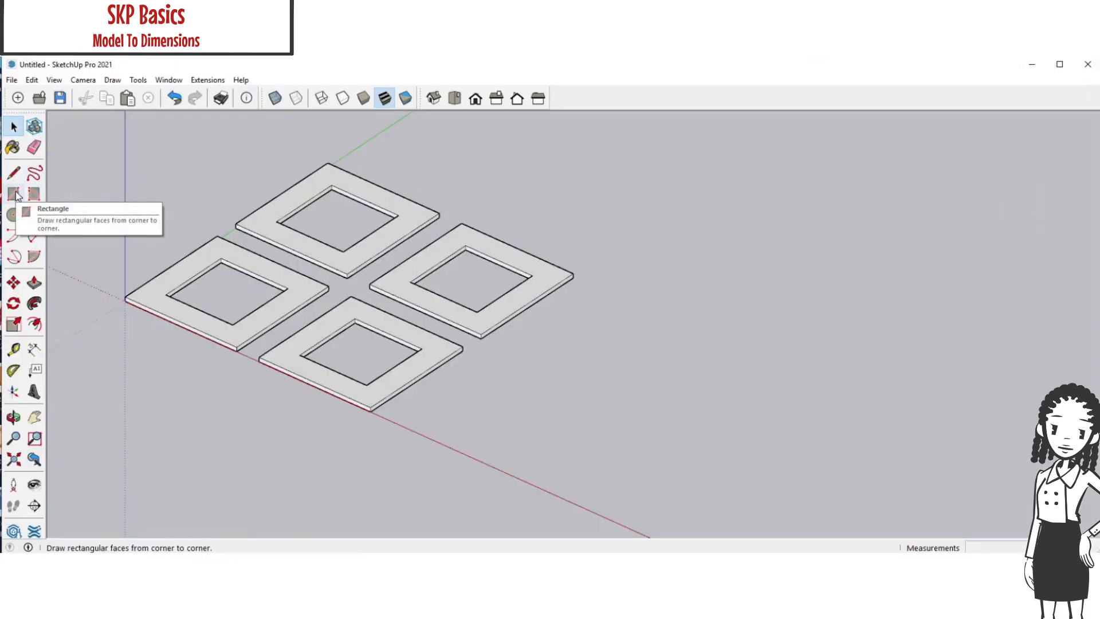
Draw a 3.5" by 3.5" square on the ground, apart from the four frames on the far side of the red axis direction
left_click(14, 195)
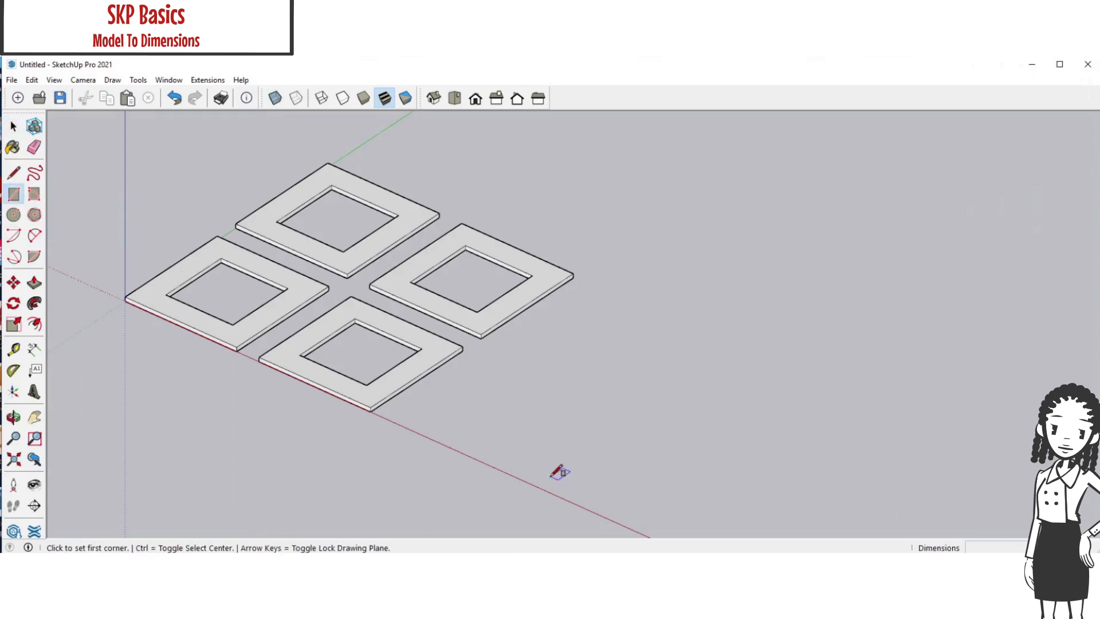
left_click(589, 422)
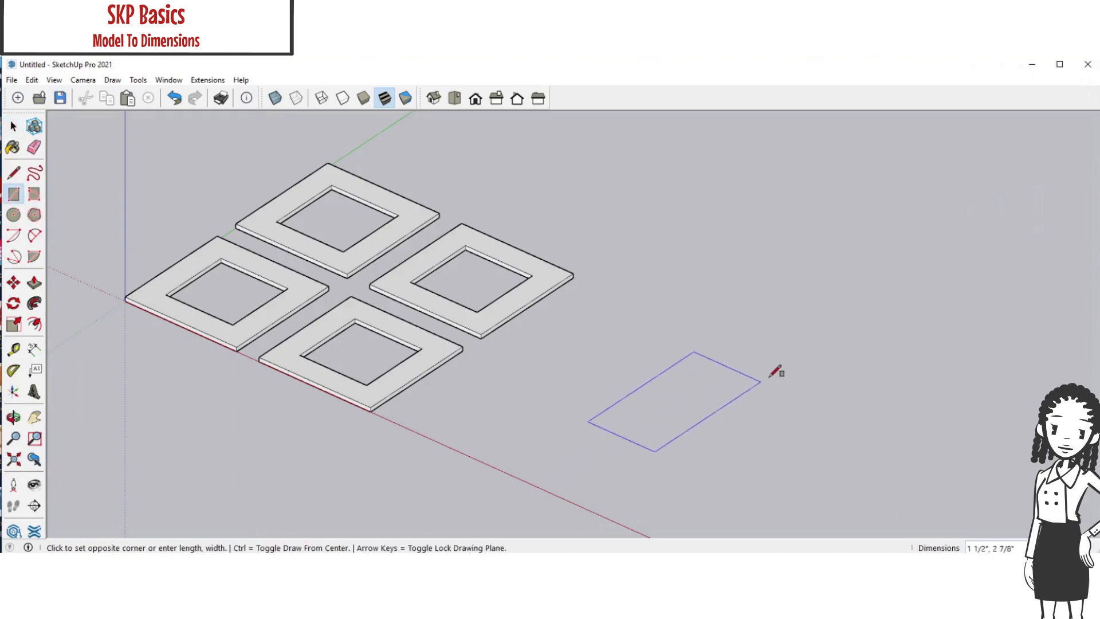
type("3.5,3.5")
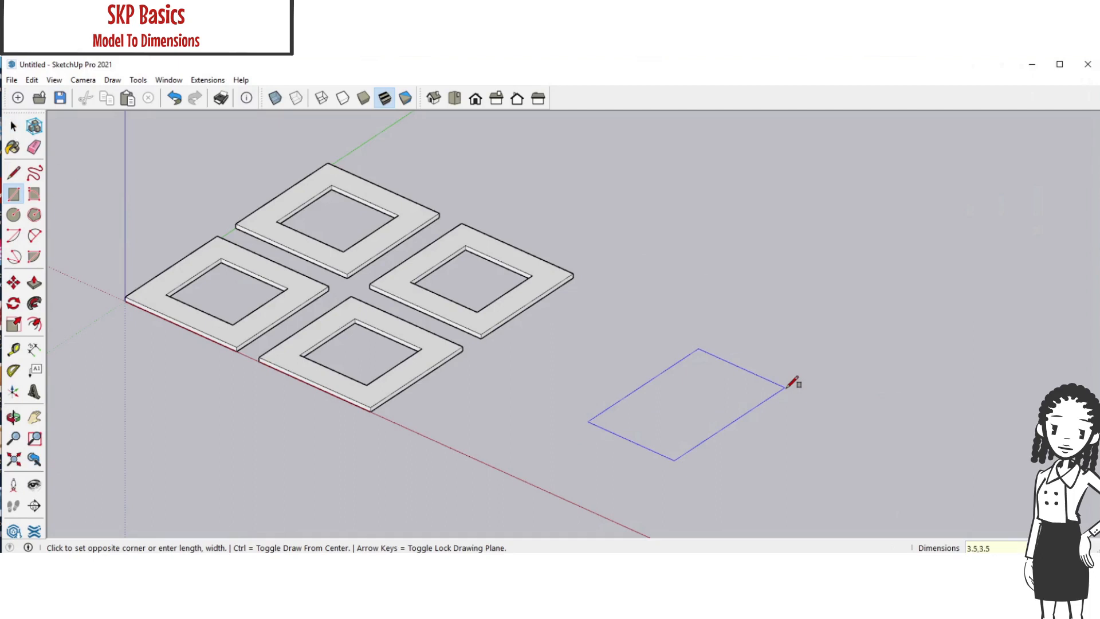
key("Return")
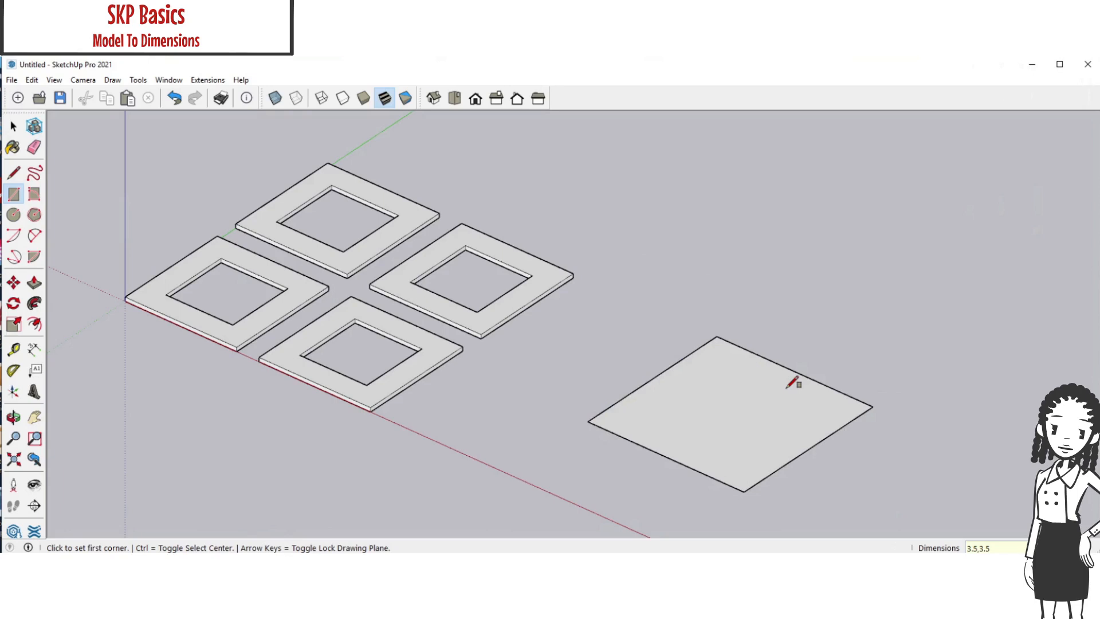
Offset the outline of the 3.5" square inward to form an even border
left_click(14, 128)
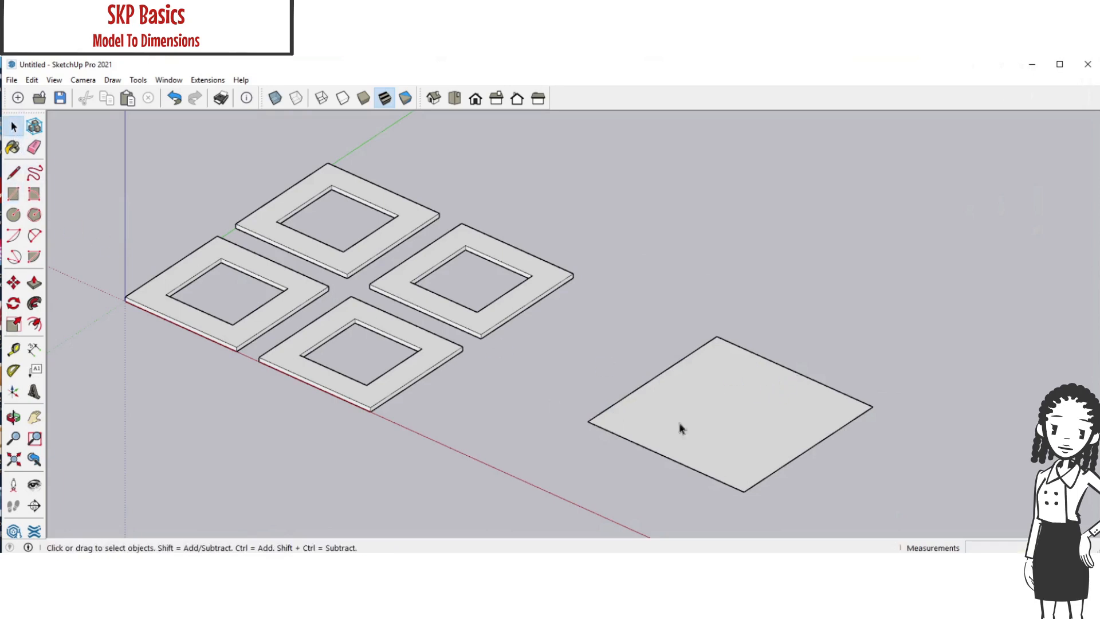
left_click(723, 431)
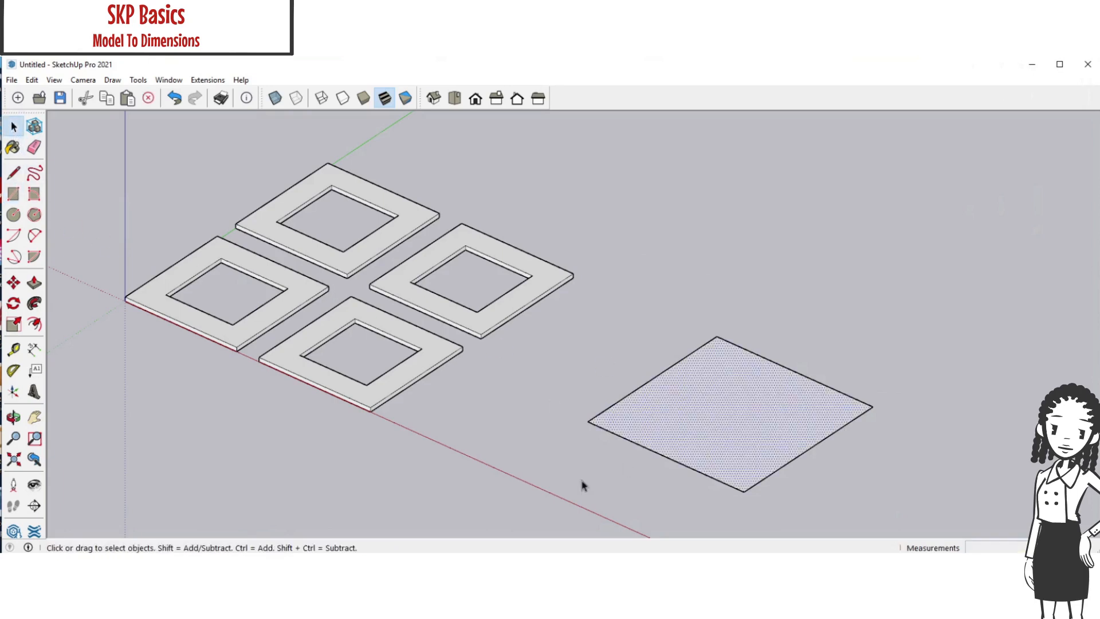
left_click(36, 325)
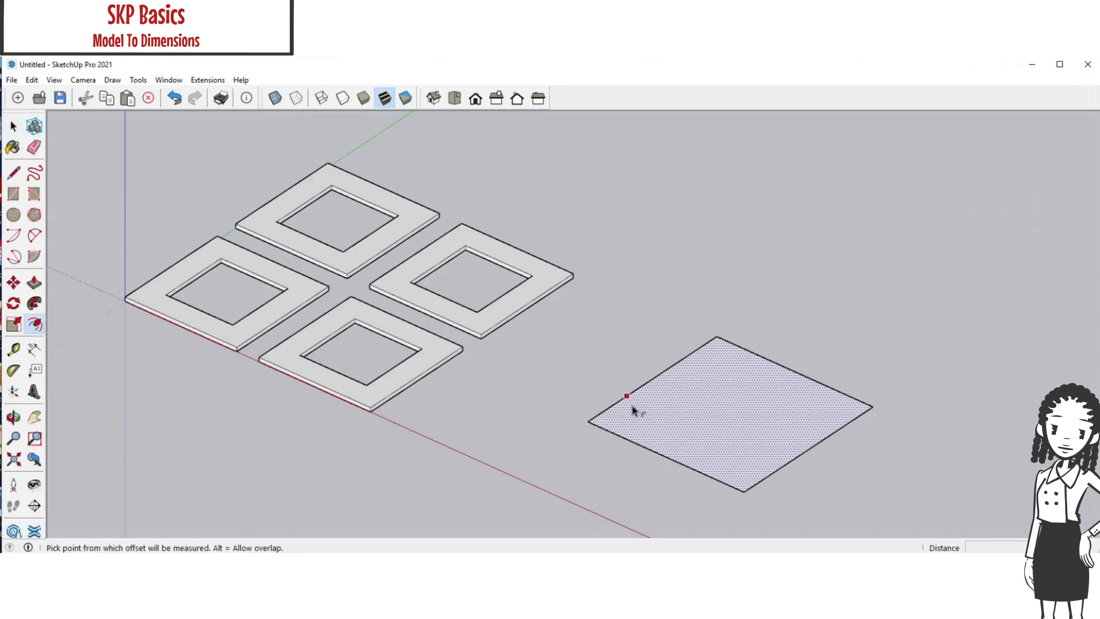
left_click(652, 428)
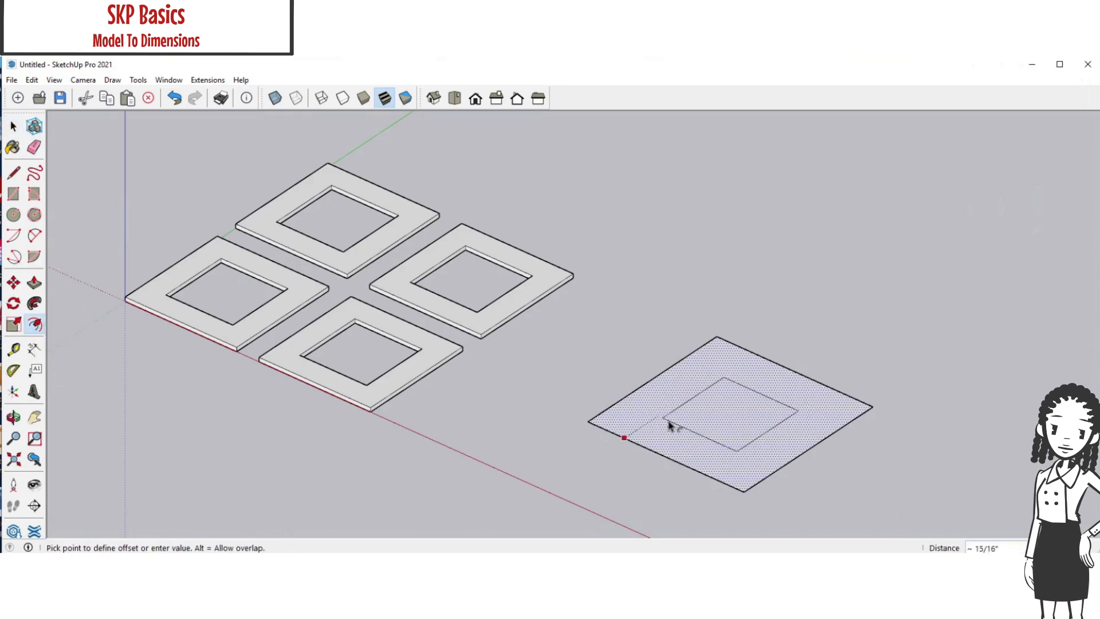
key("Return")
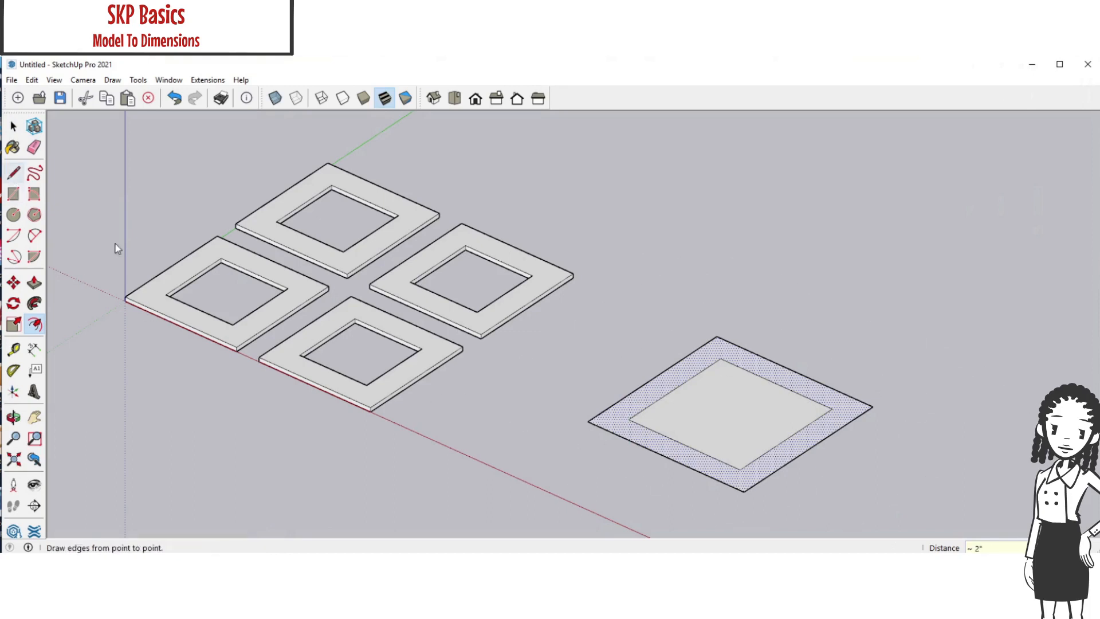
left_click(667, 423)
key("Escape")
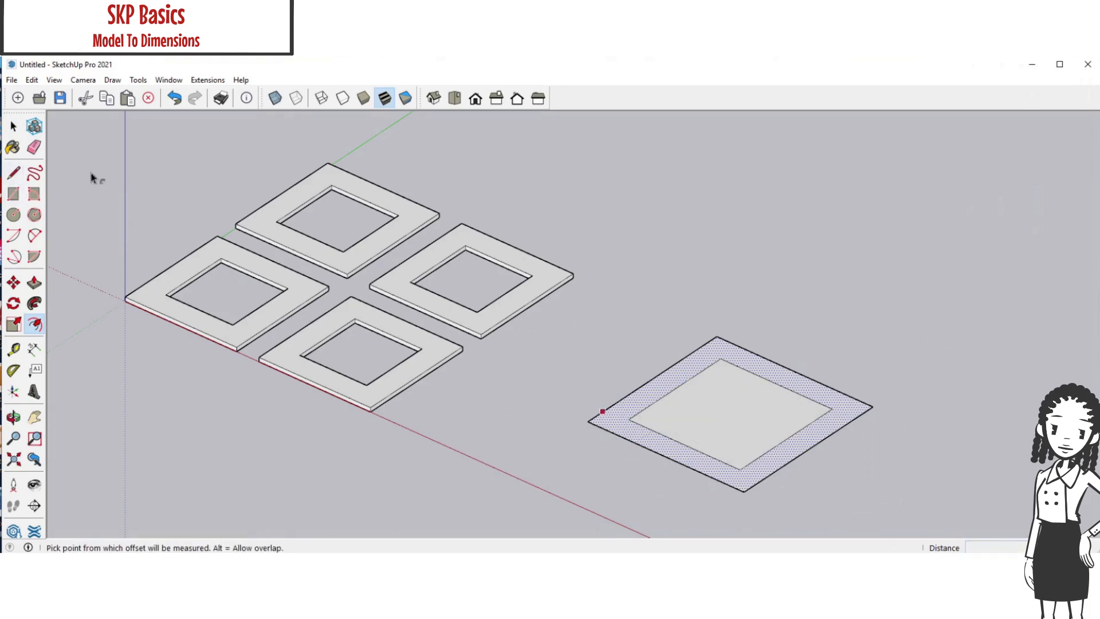
Delete the inner face of the large square and extrude the remaining border upward by 0.06"
left_click(13, 126)
left_click(739, 427)
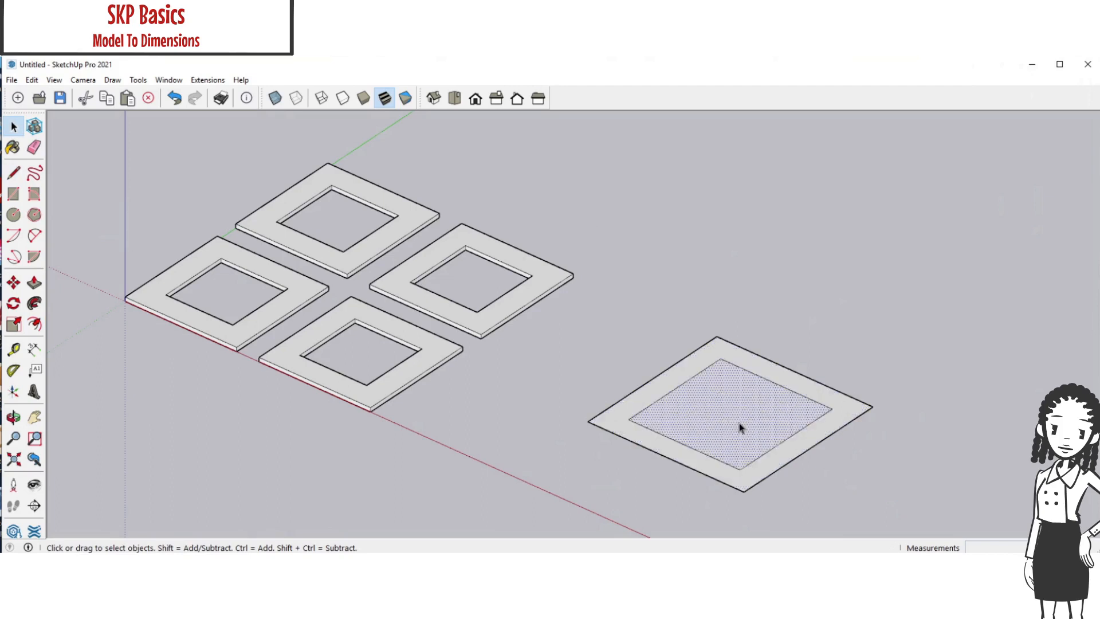
key("Delete")
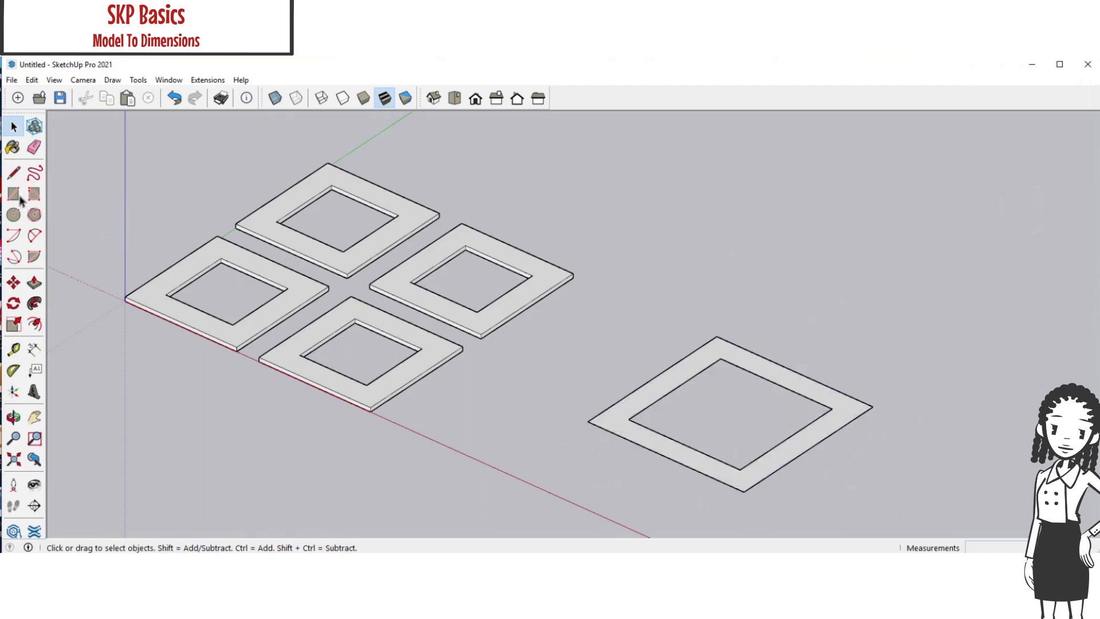
left_click(35, 282)
left_click(627, 411)
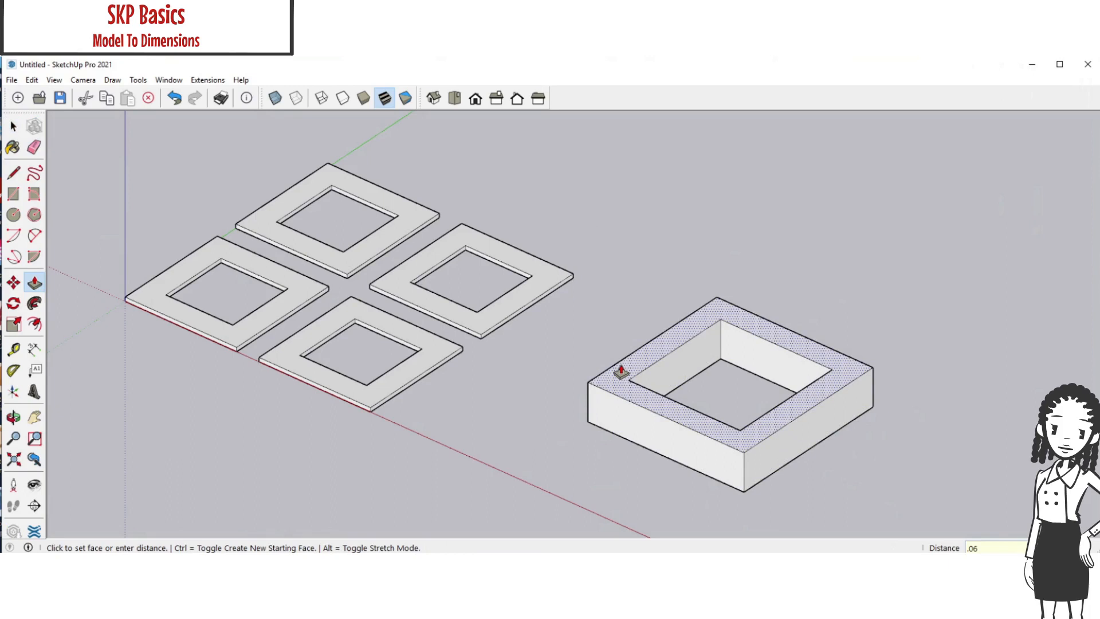
key("Return")
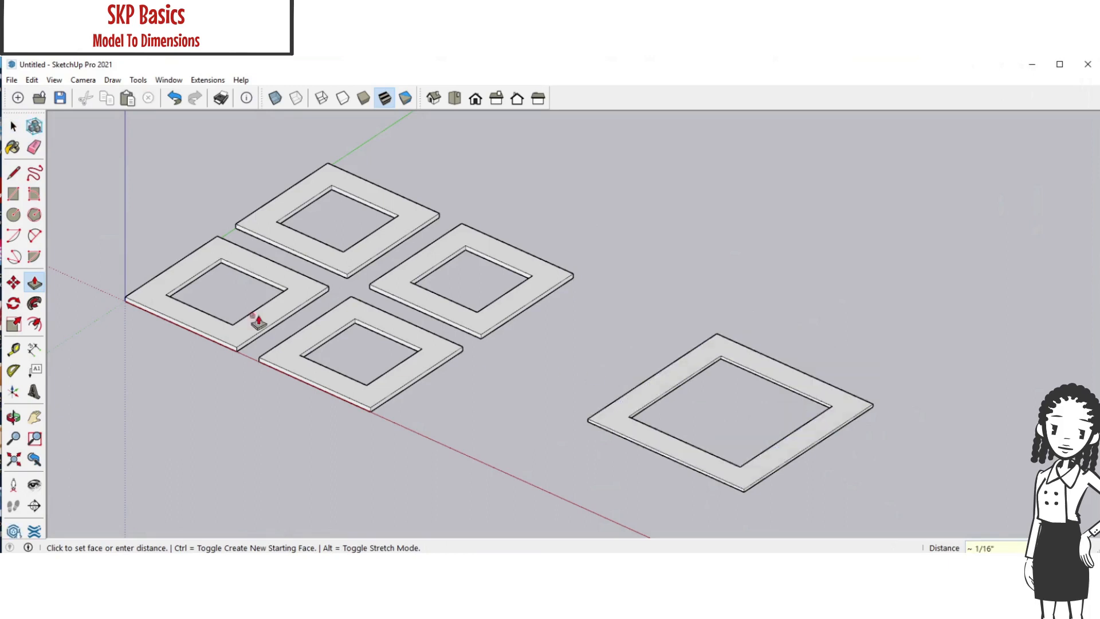
Select all geometry of the new large frame and make it a group
key("space")
left_click_drag(872, 513, 573, 305)
right_click(679, 370)
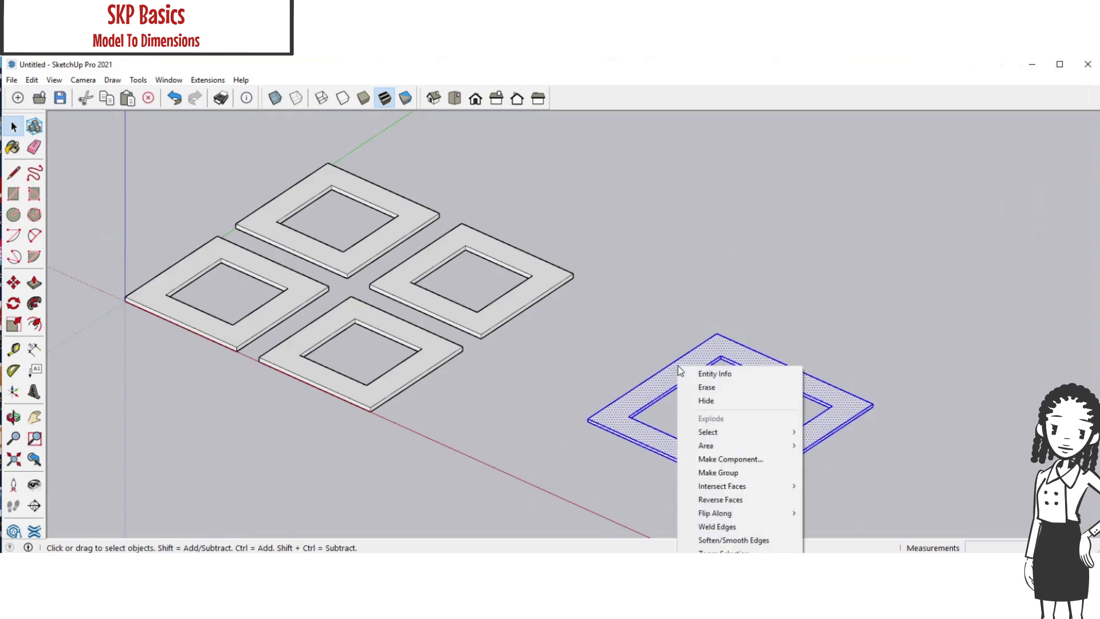
left_click(731, 477)
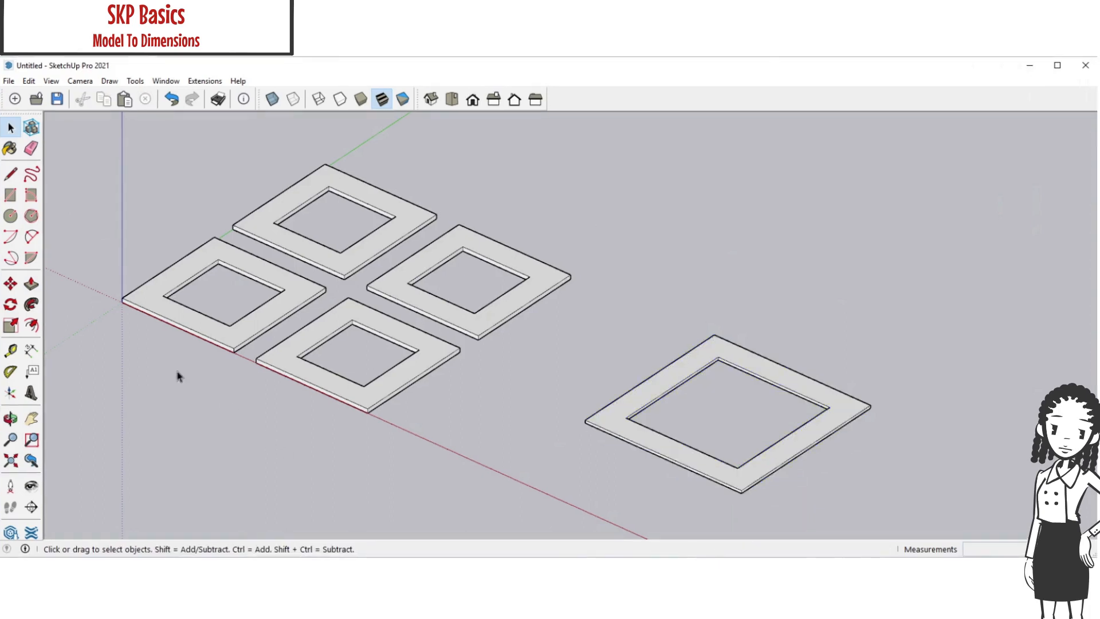
Draw a 1" by 1" reference square from the origin at the corner of the nearest small frame
left_click(10, 195)
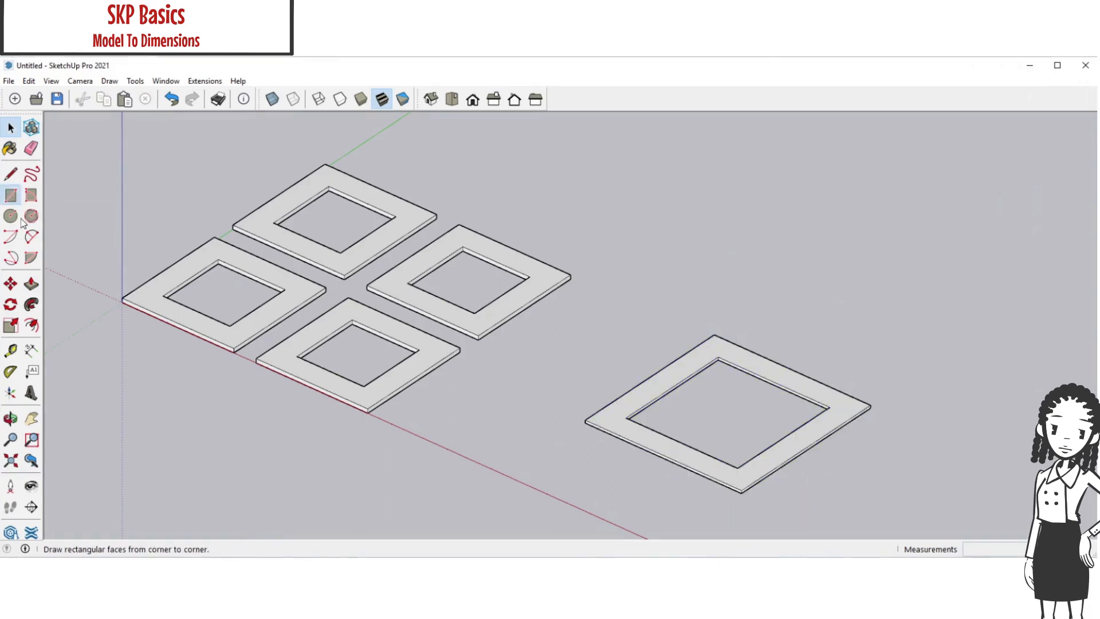
left_click(122, 301)
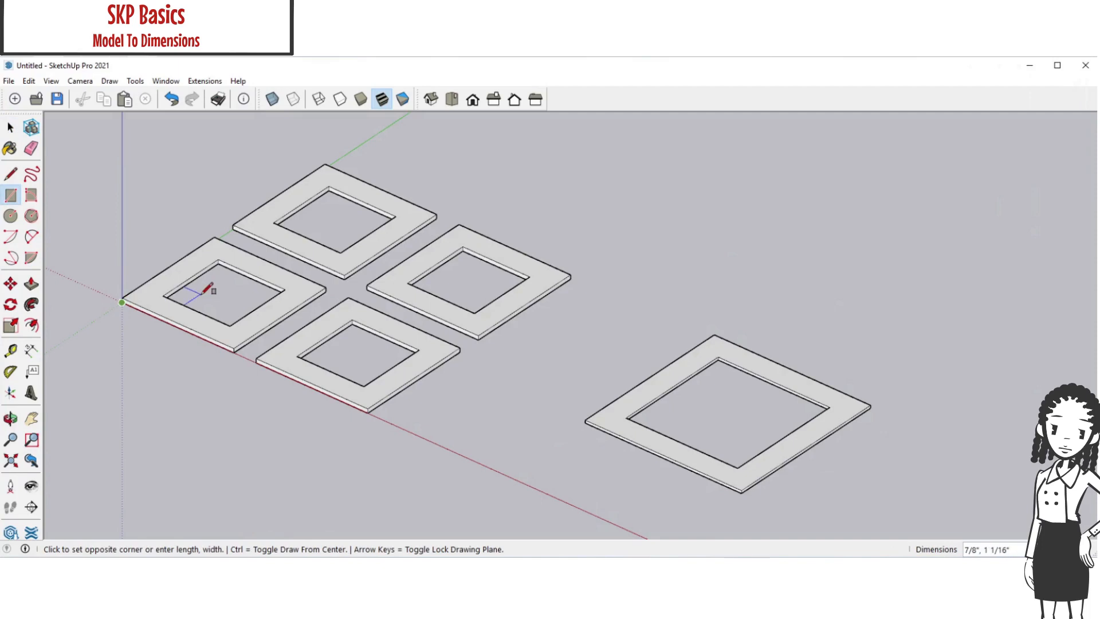
type("1,1")
key("Return")
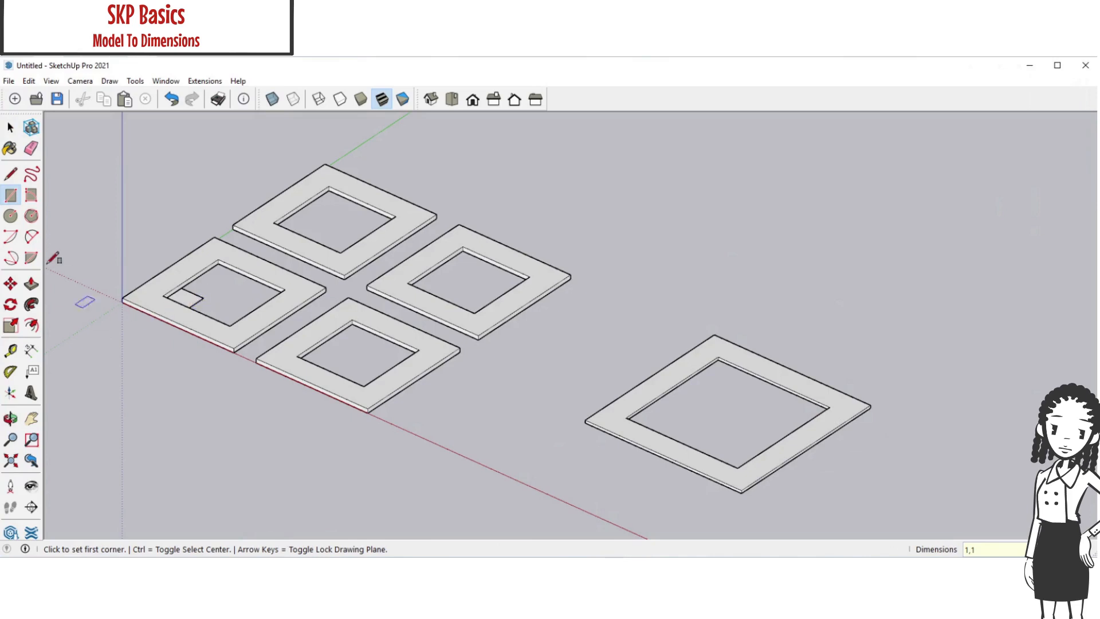
Move the large frame group by its nearest corner onto the inner corner of the 1" reference square
left_click(11, 127)
triple_click(629, 437)
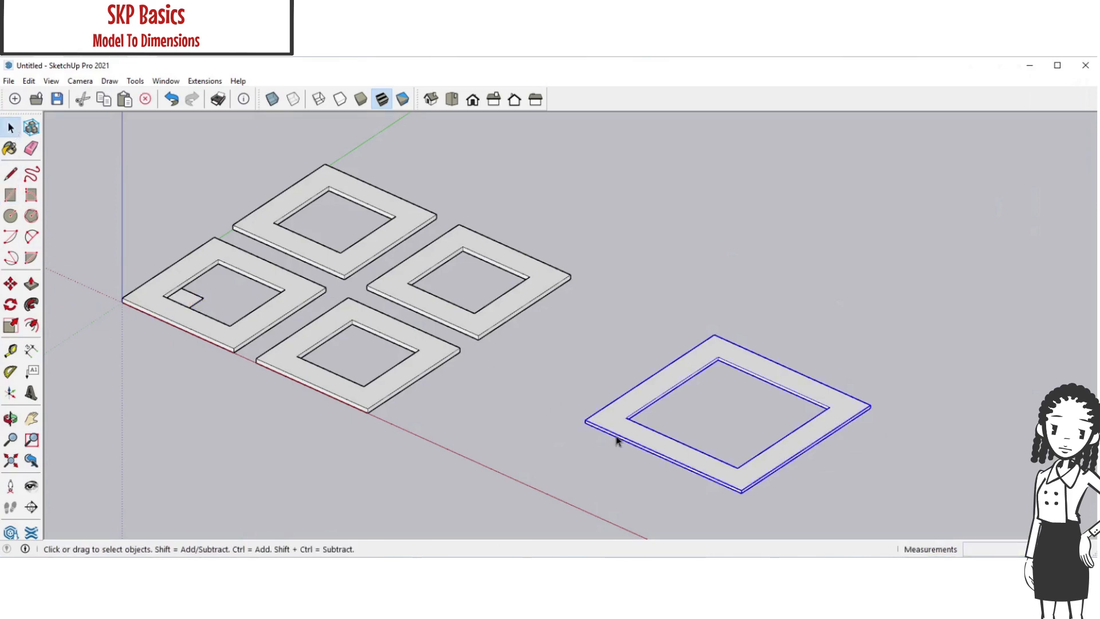
left_click(11, 287)
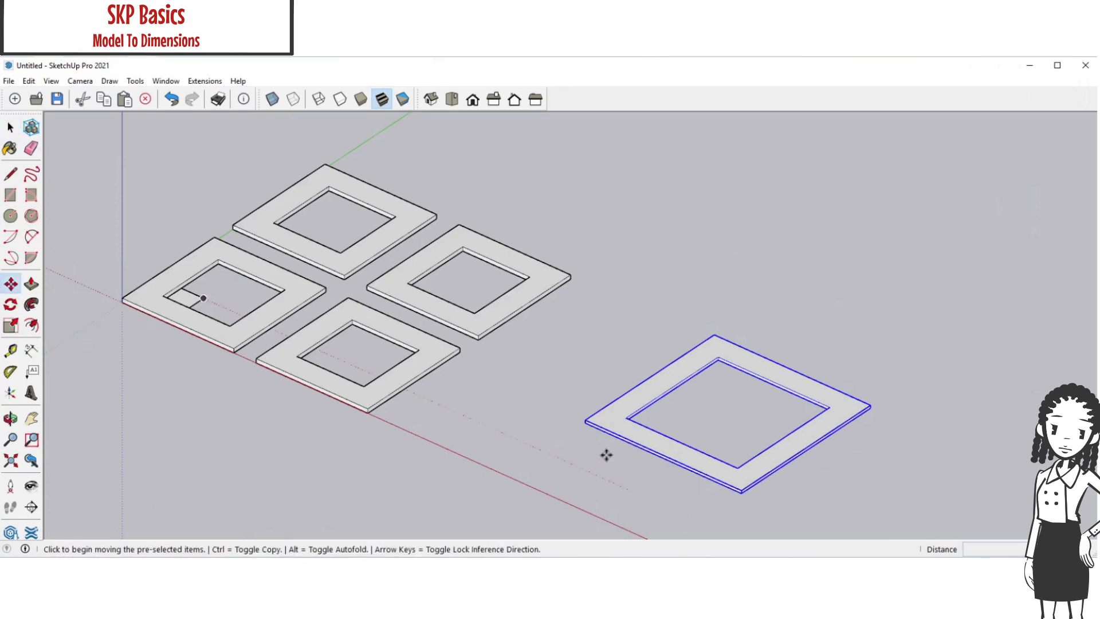
scroll(585, 425, "up", 3)
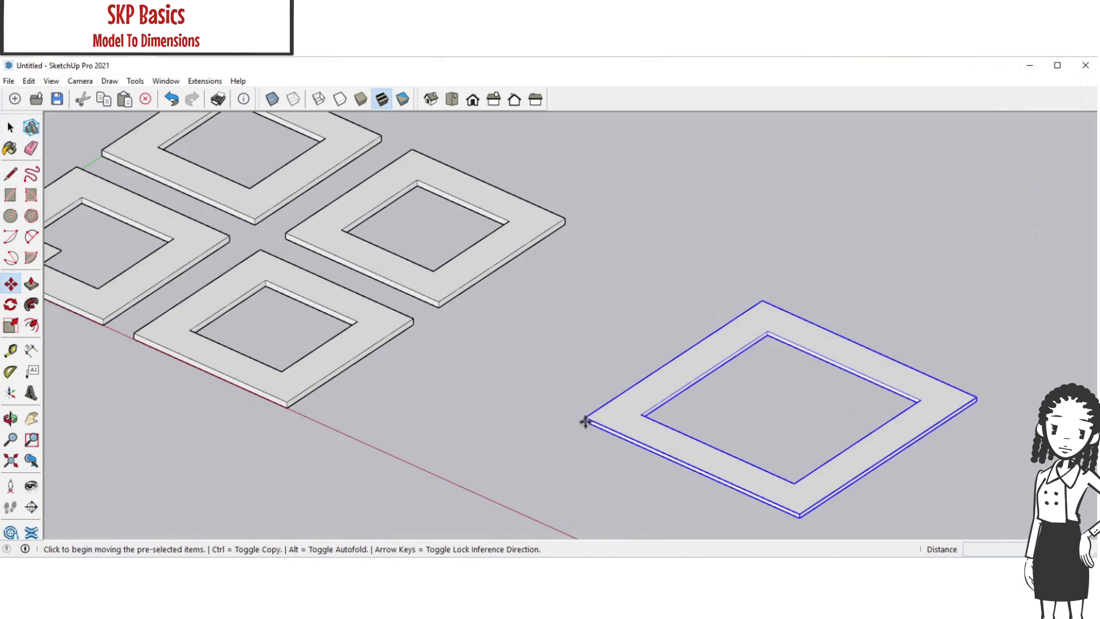
left_click(584, 425)
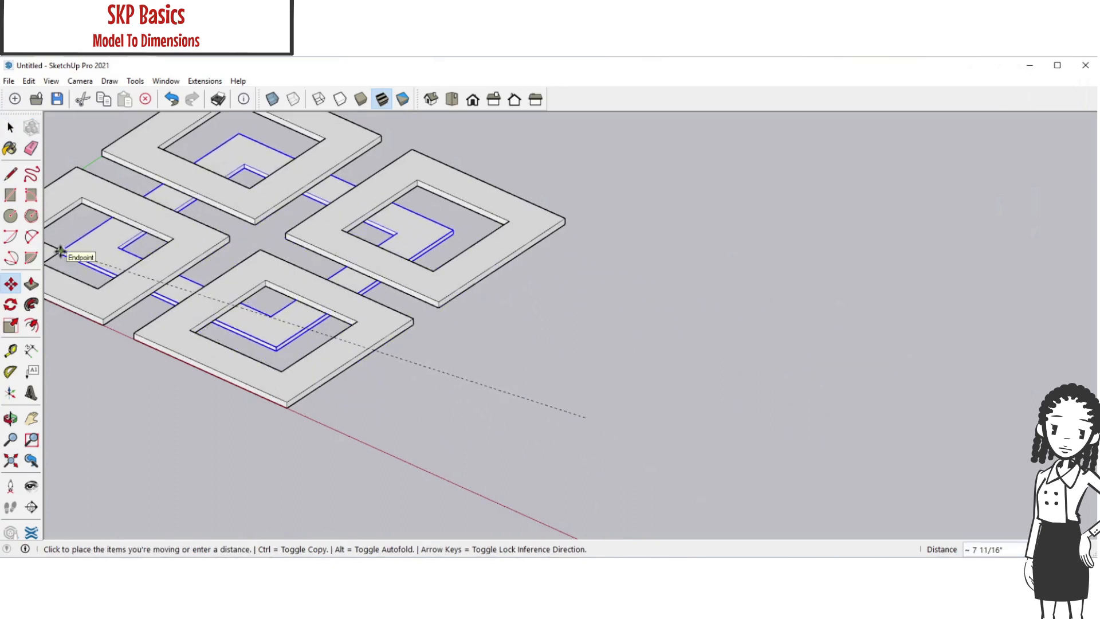
left_click(60, 252)
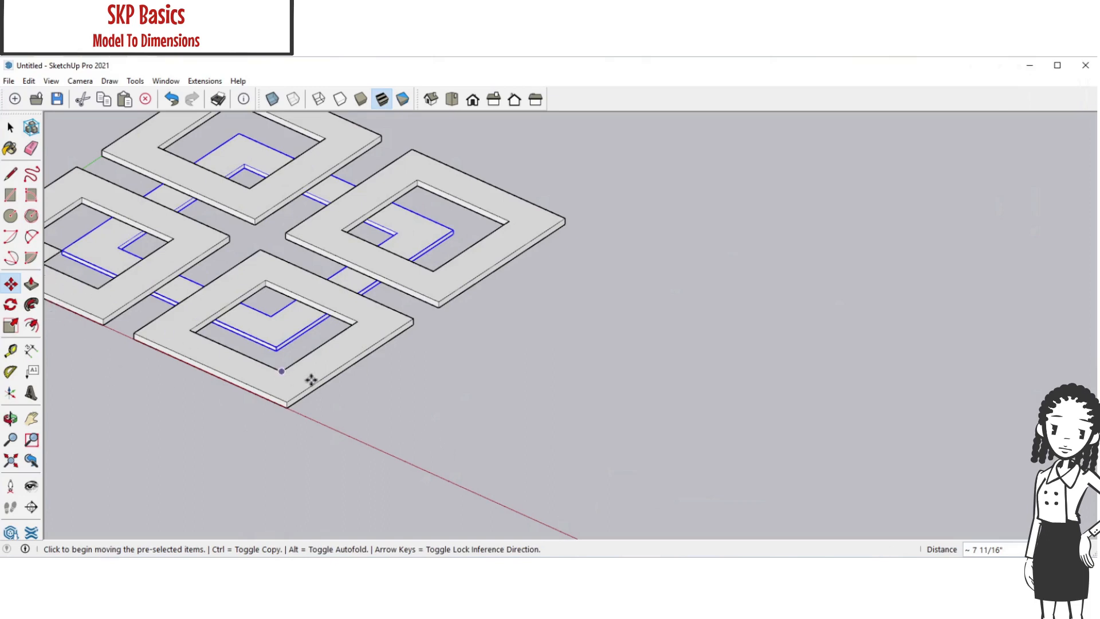
key("Escape")
Raise the large frame about 1/16" so its lower corner snaps to the corner of the reference square
middle_click_drag(295, 424, 330, 361)
middle_click_drag(226, 344, 277, 347, "shift")
scroll(275, 346, "up", 10)
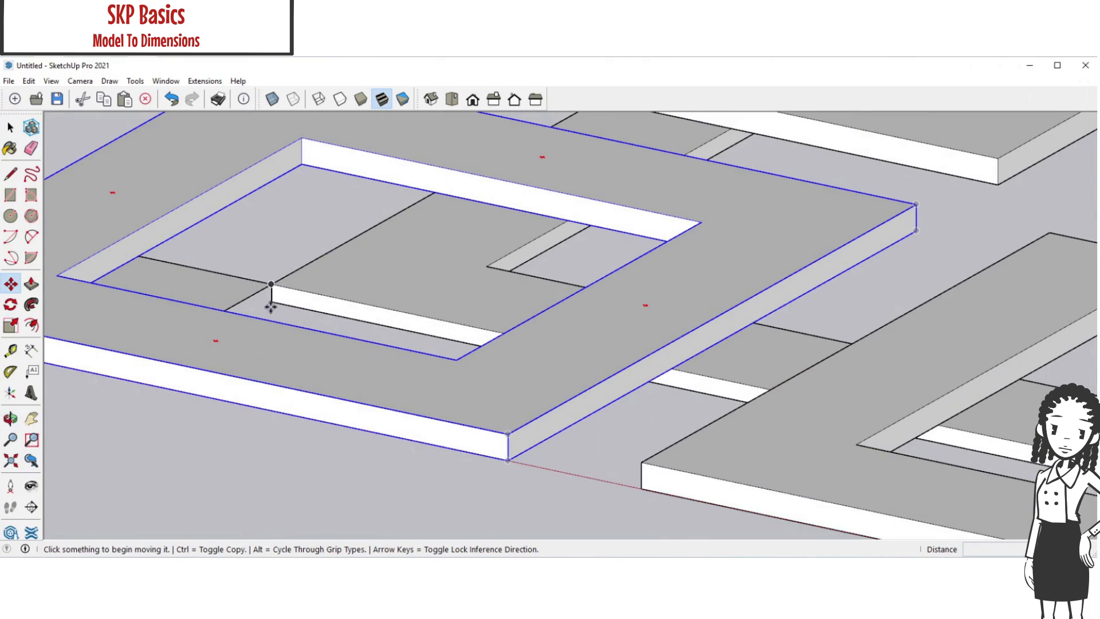
left_click(272, 303)
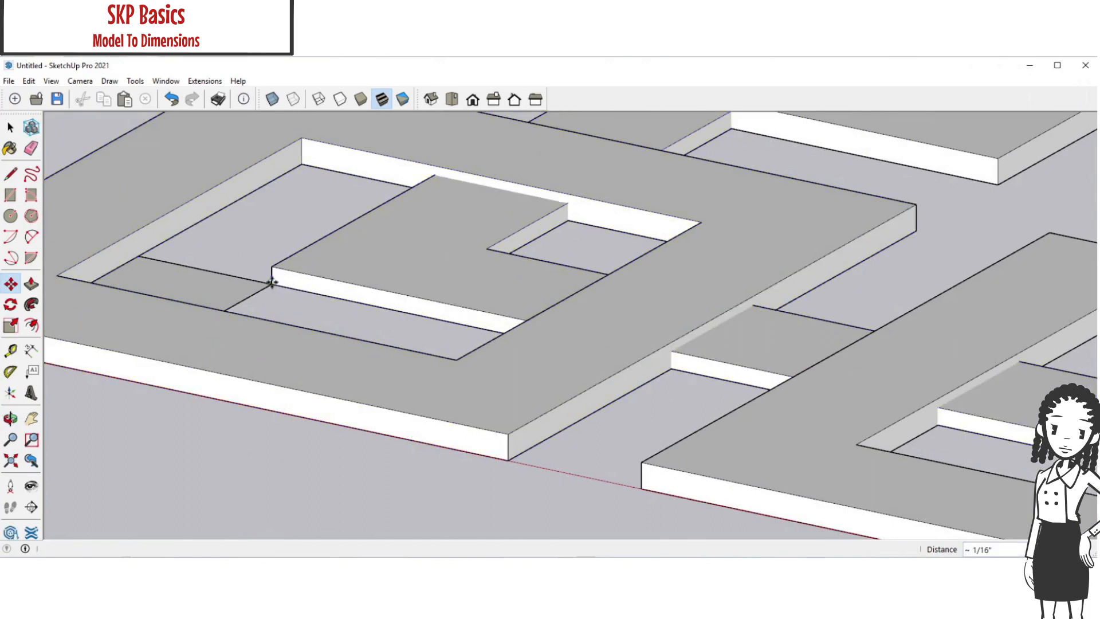
left_click(270, 286)
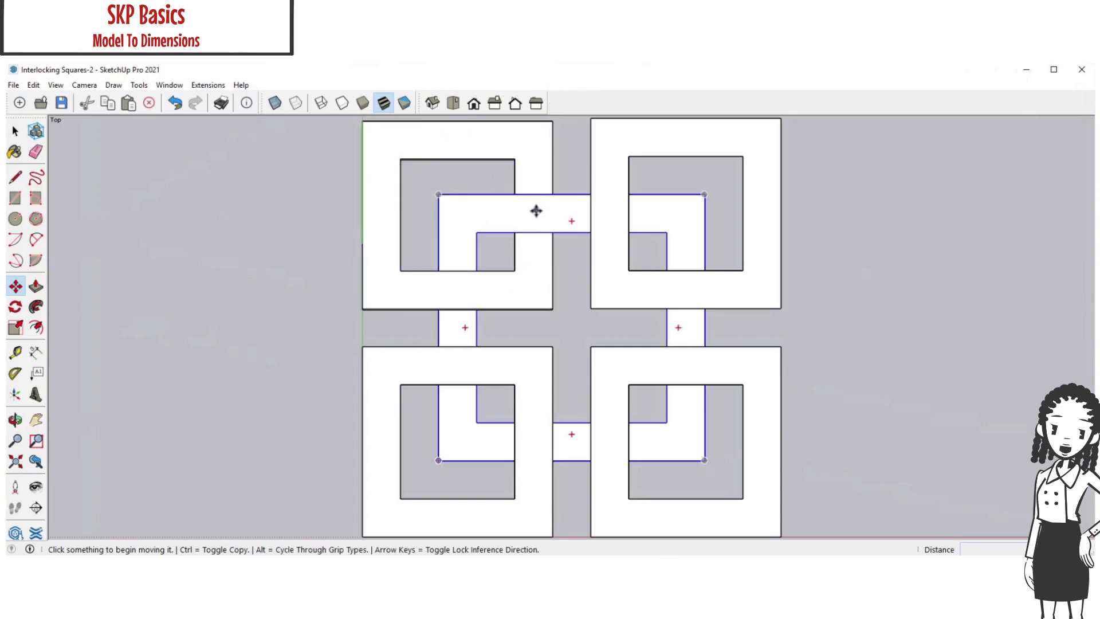
Show the interlocking squares model in the isometric view
left_click(434, 107)
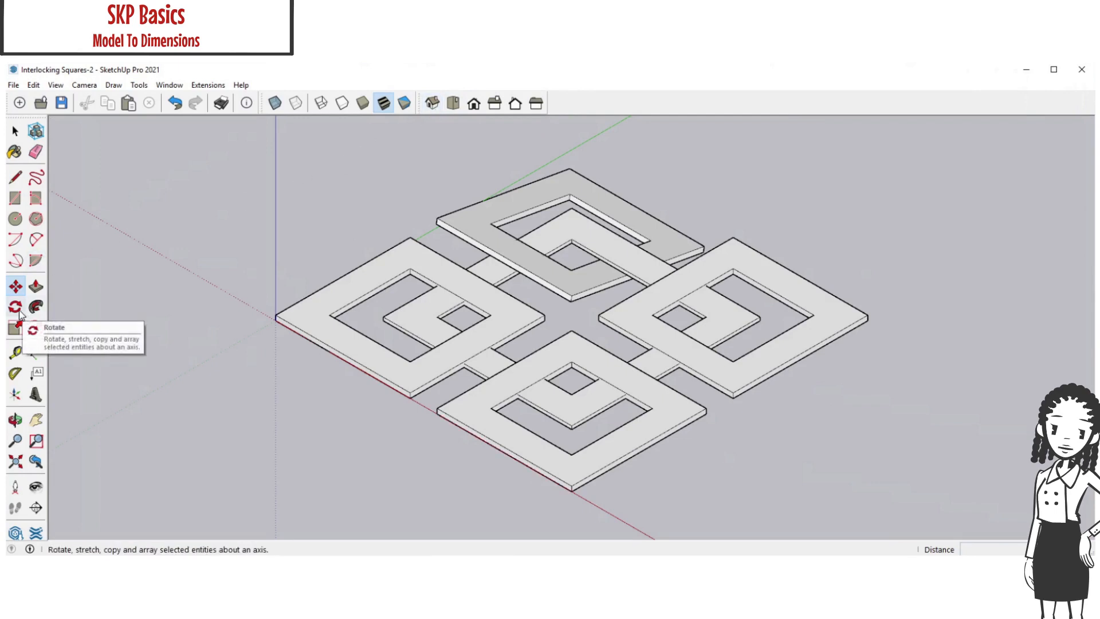
Measure the tilt angle of the already rotated small frame with the Protractor, centred on its nearest corner
left_click(16, 374)
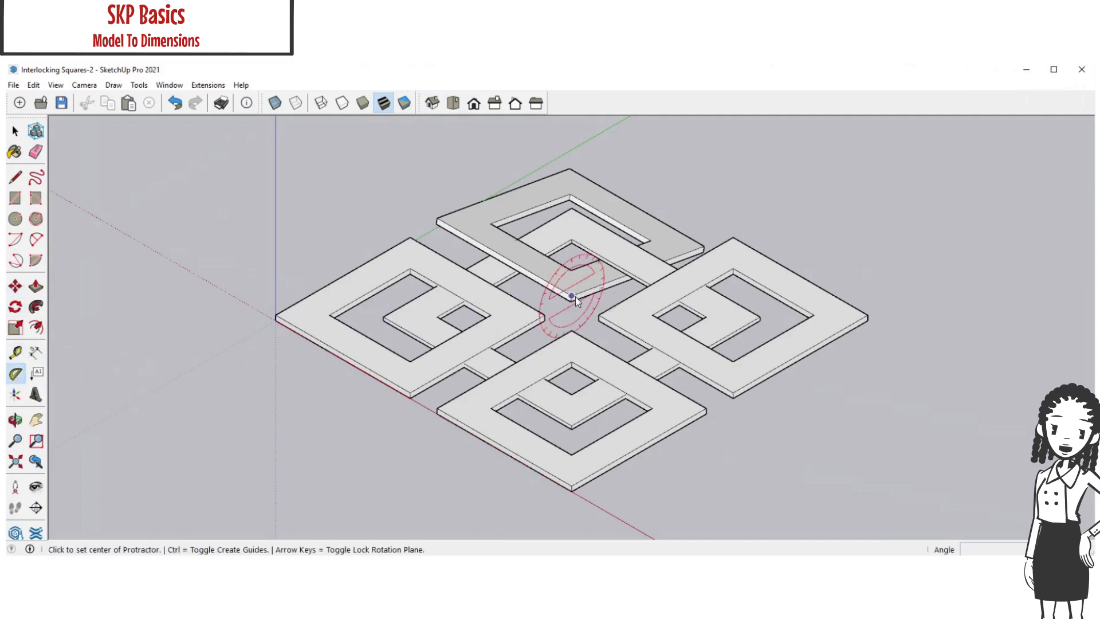
left_click(603, 286)
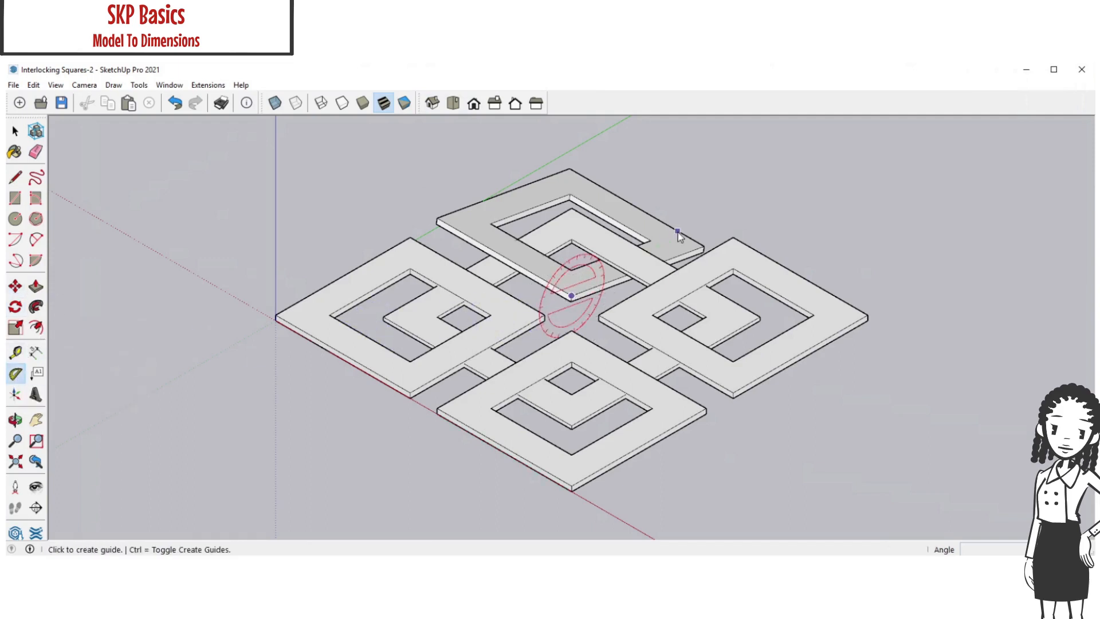
left_click(725, 218)
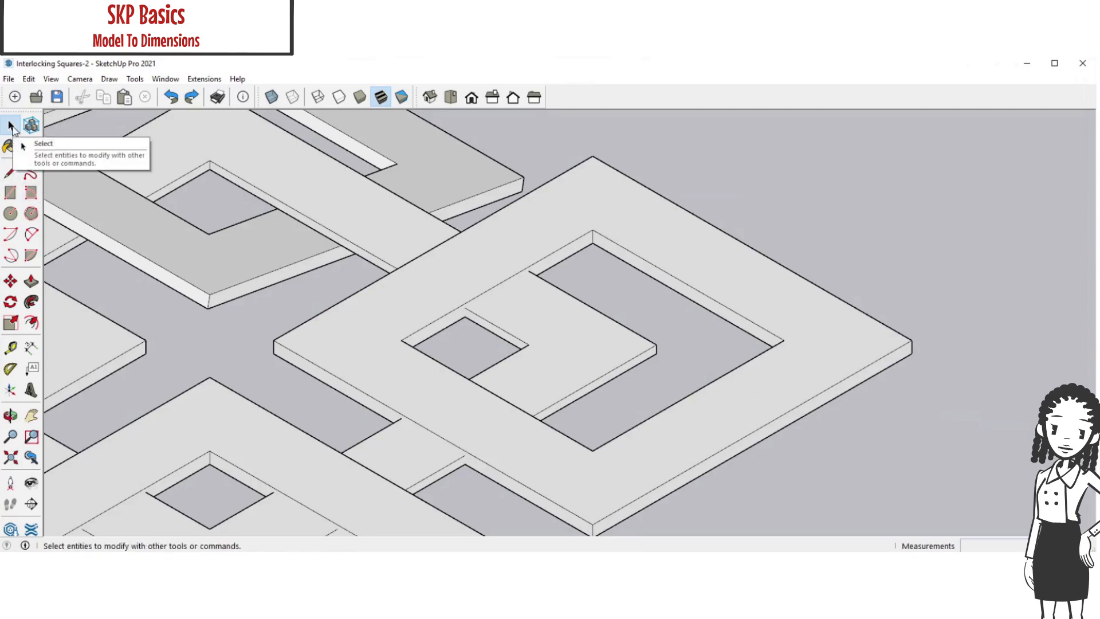
Rotate the small frame diagonally opposite the origin by 10 degrees around the red axis, pivoting on its outermost upper corner
left_click(665, 251)
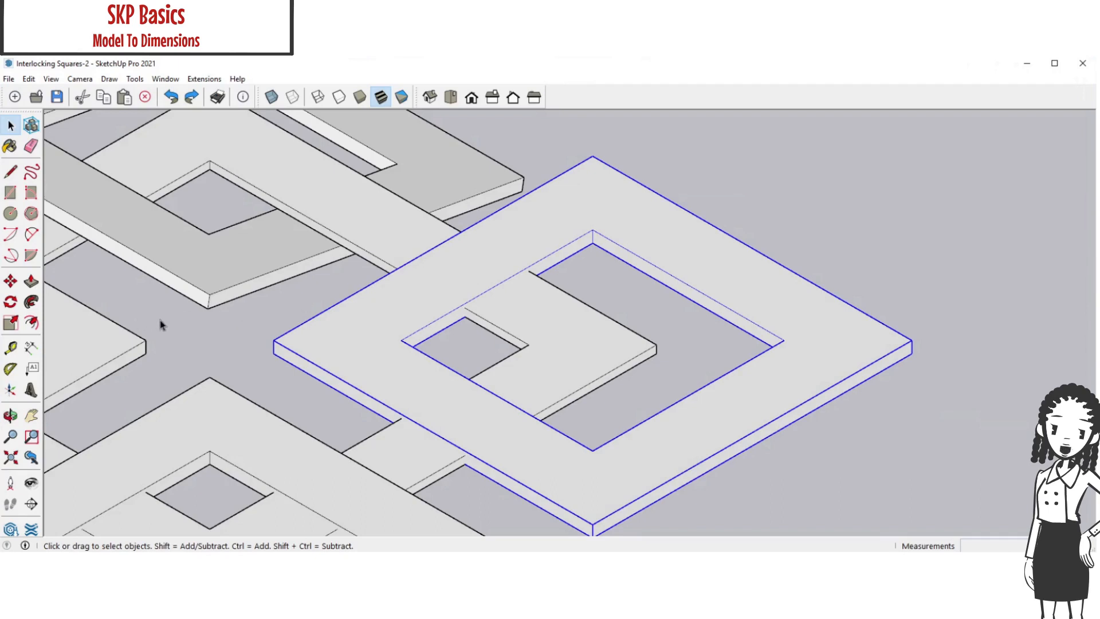
left_click(11, 305)
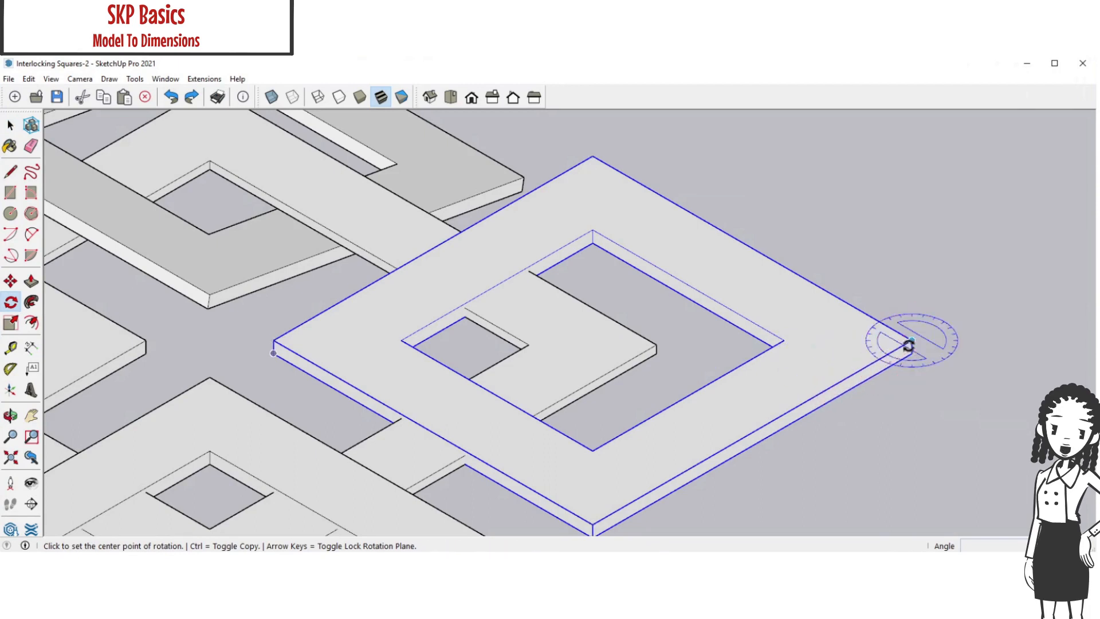
scroll(911, 350, "up", 5)
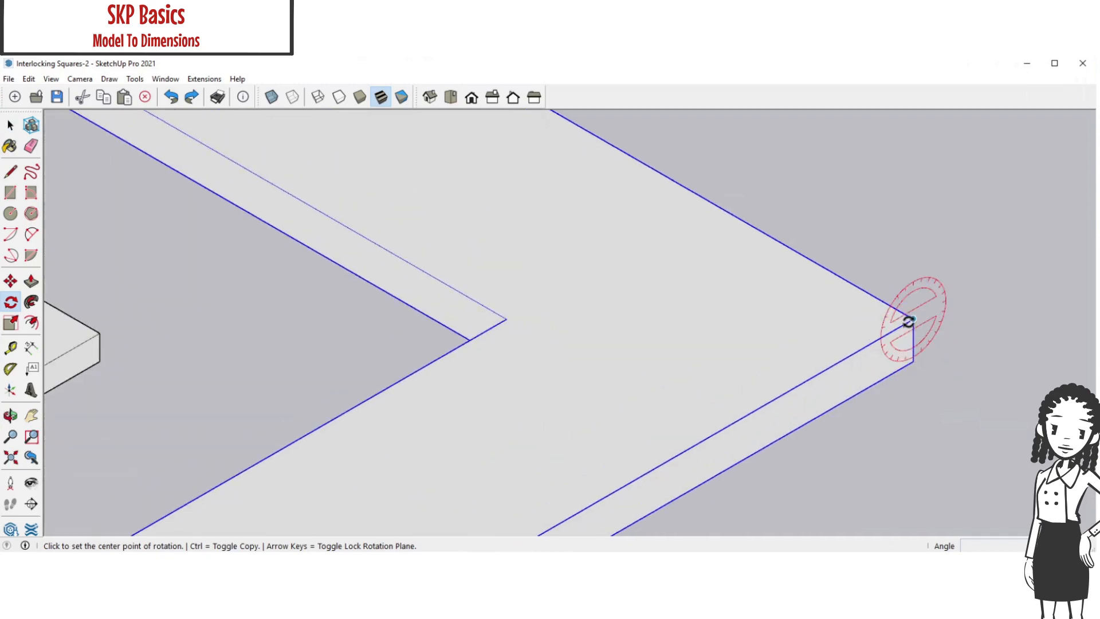
left_click(912, 320)
left_click(771, 401)
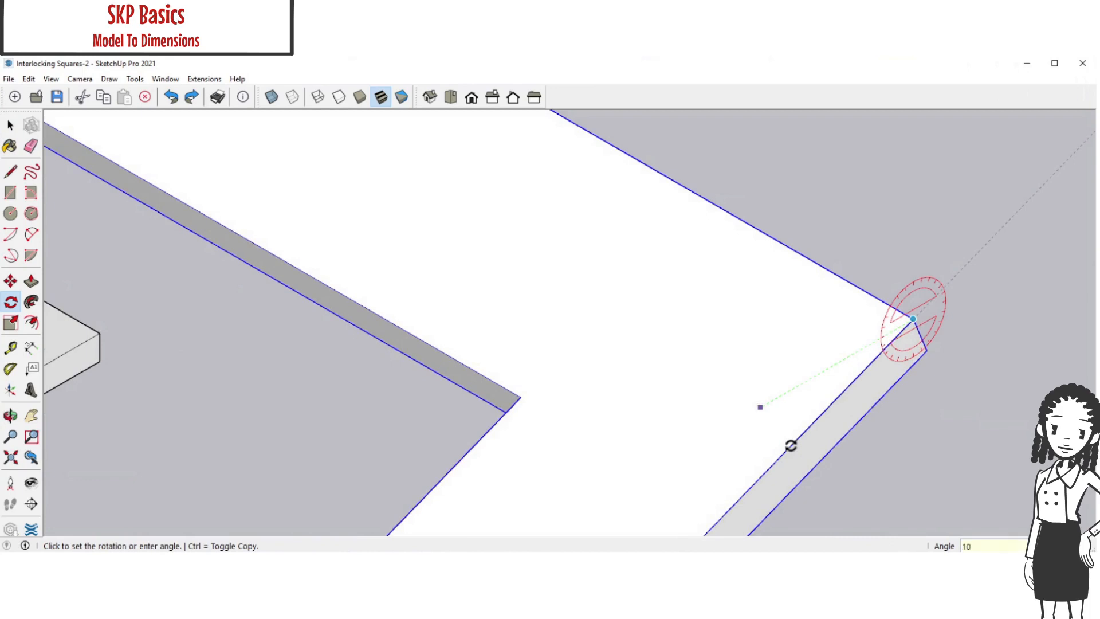
type("10")
key("Return")
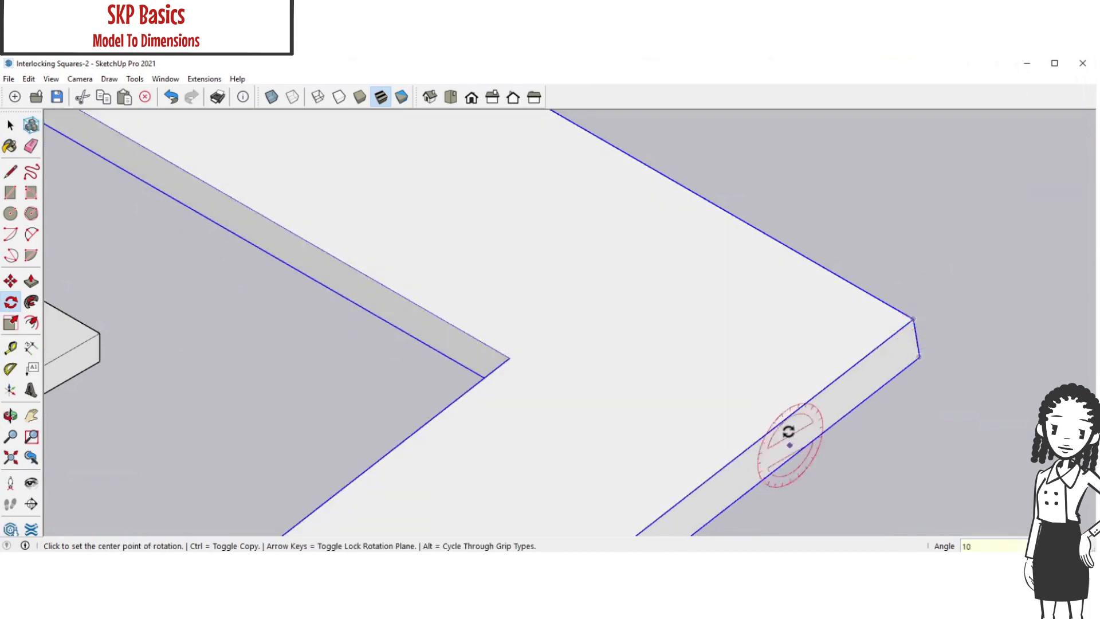
Raise the rotated small frame 1/4" along the blue axis so it interlocks with the large frame, and deselect it
scroll(791, 433, "down", 2)
middle_click_drag(791, 429, 845, 353, "shift")
scroll(846, 352, "down", 2)
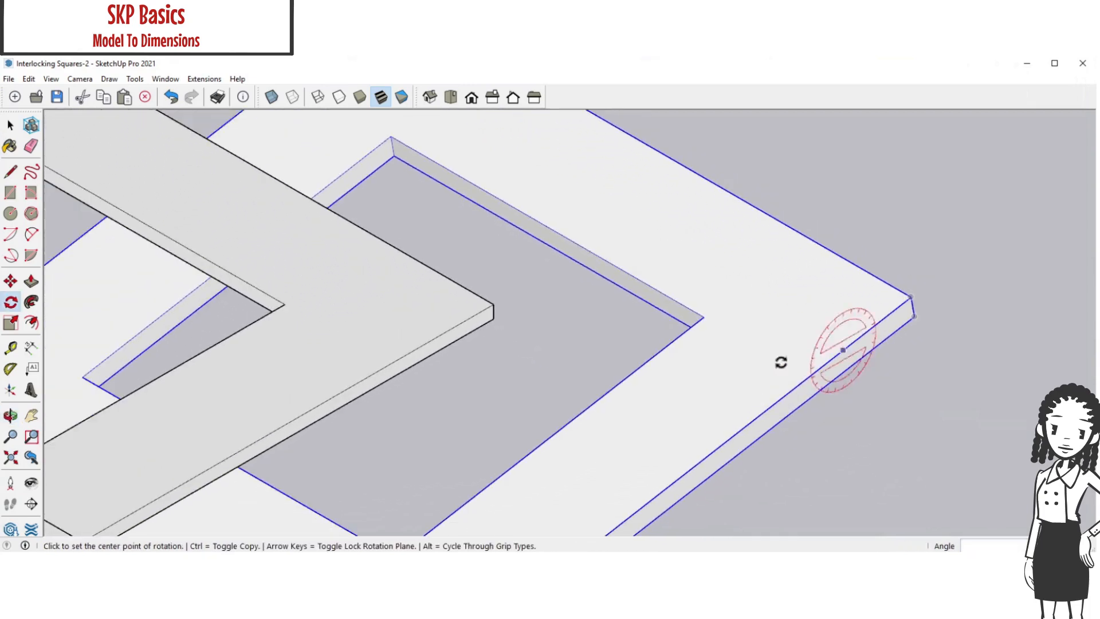
left_click(11, 126)
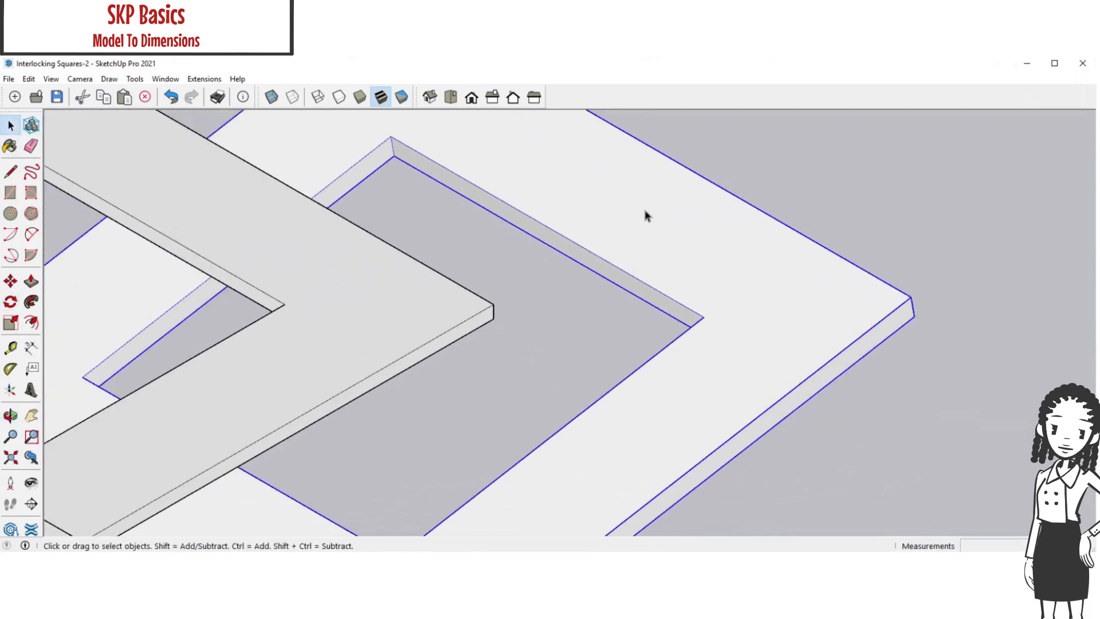
left_click(10, 281)
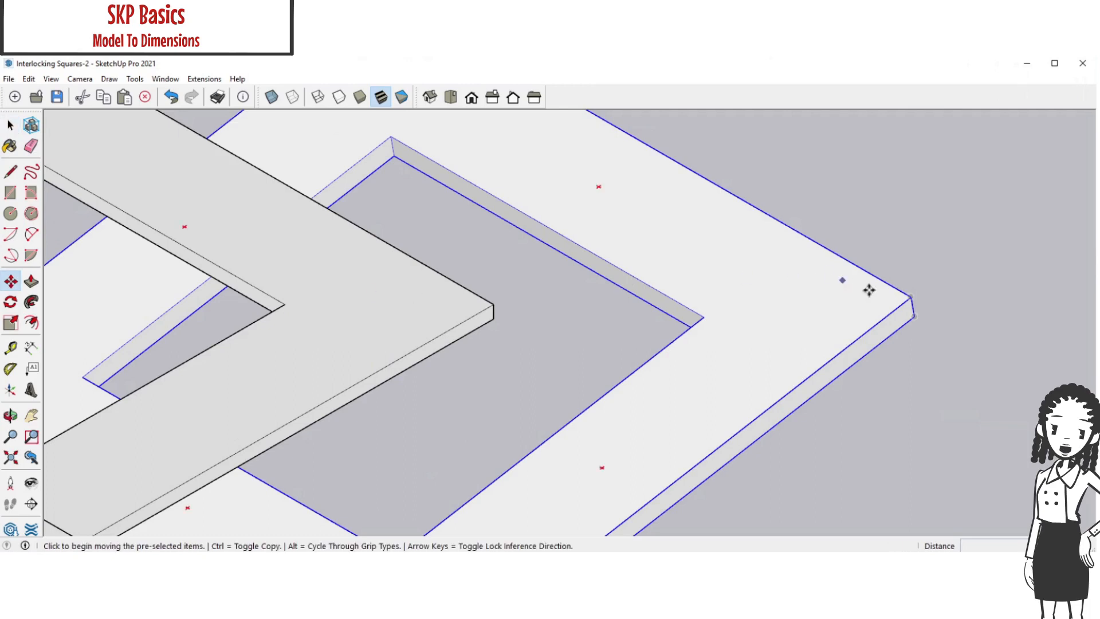
left_click(911, 296)
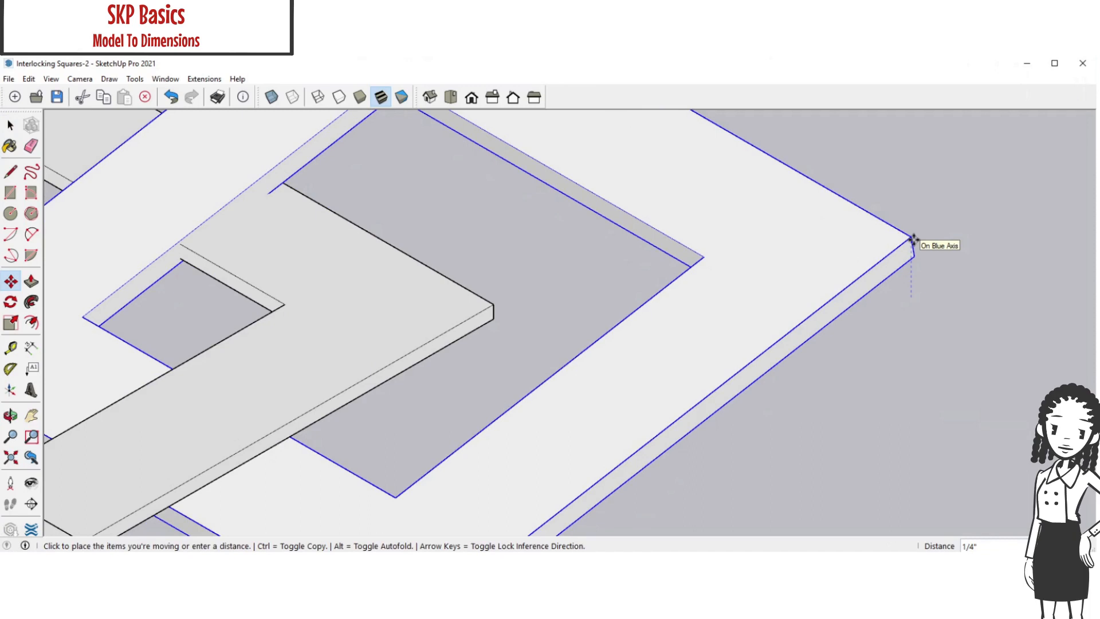
left_click(914, 239)
left_click(11, 126)
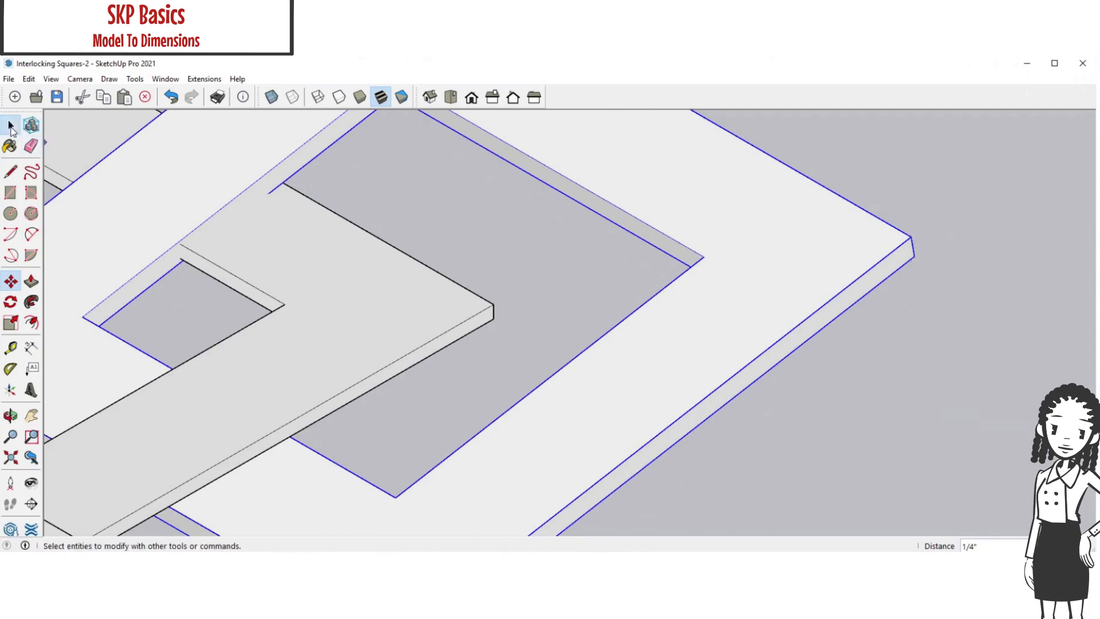
left_click(979, 372)
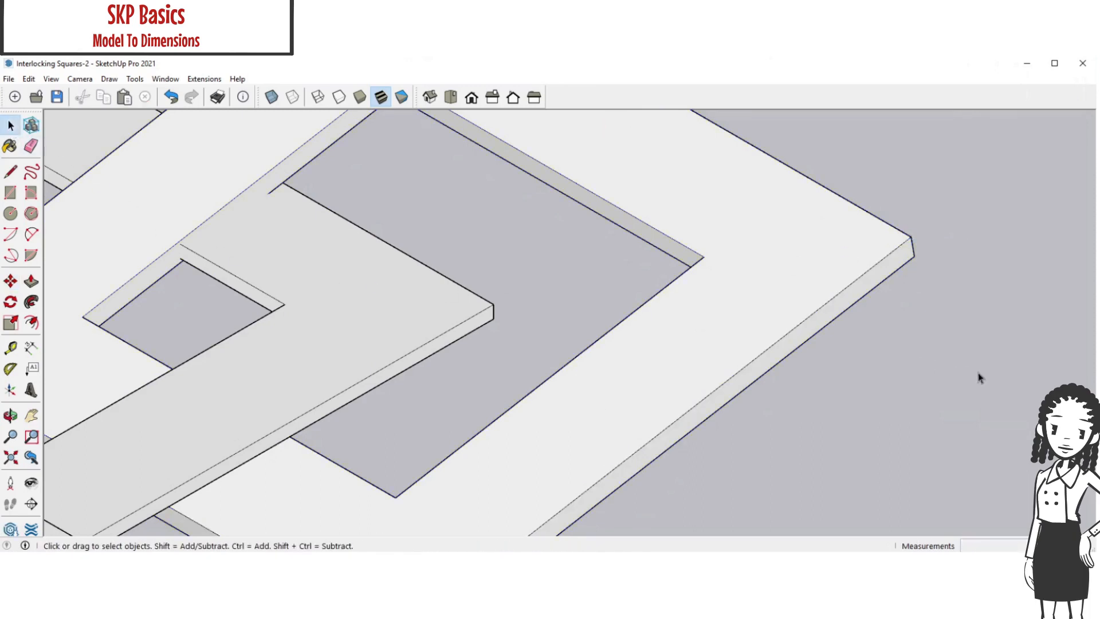
Check the overlap of the frames in the top view
left_click(456, 99)
scroll(525, 219, "down", 4)
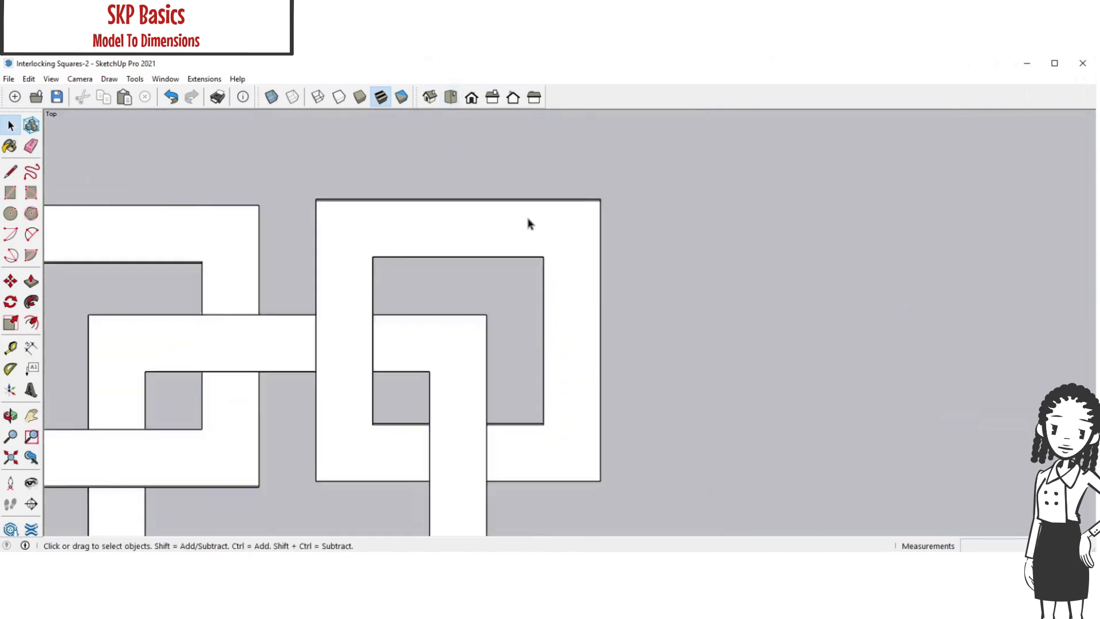
scroll(528, 223, "down", 1)
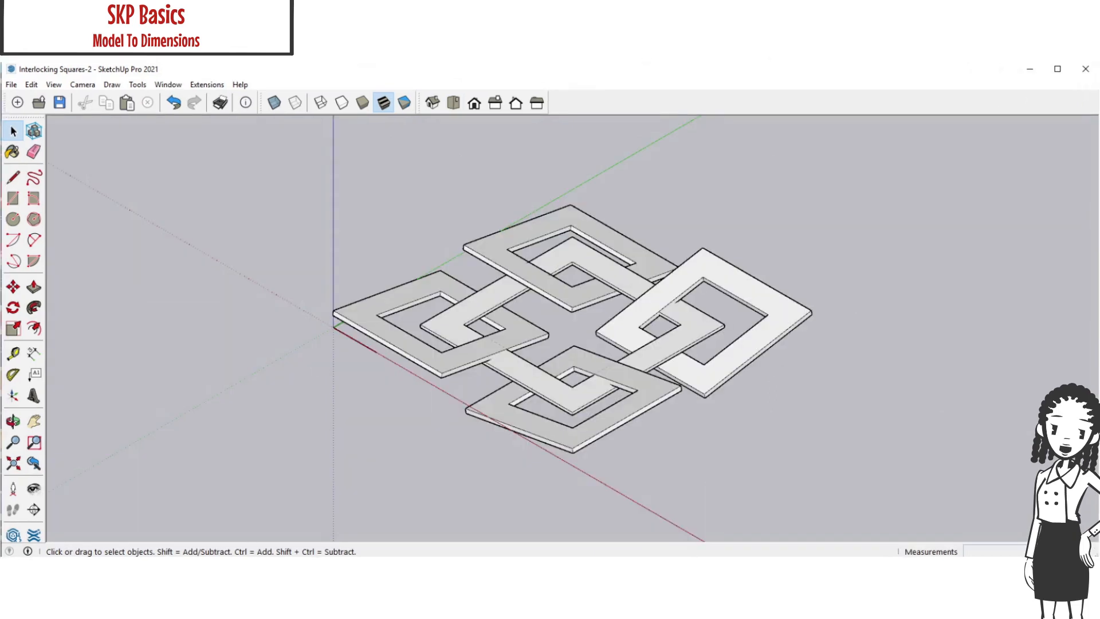
Show the Default Tray
key("ctrl")
key("ctrl")
key("ctrl")
left_click(173, 86)
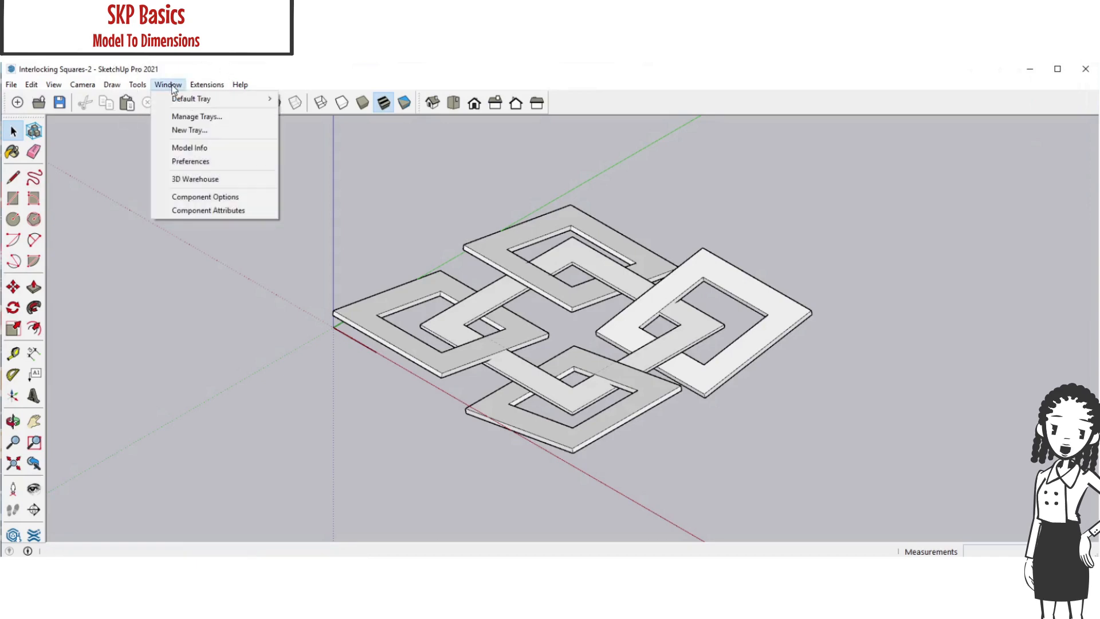
mouse_move(187, 99)
key("ctrl")
key("ctrl")
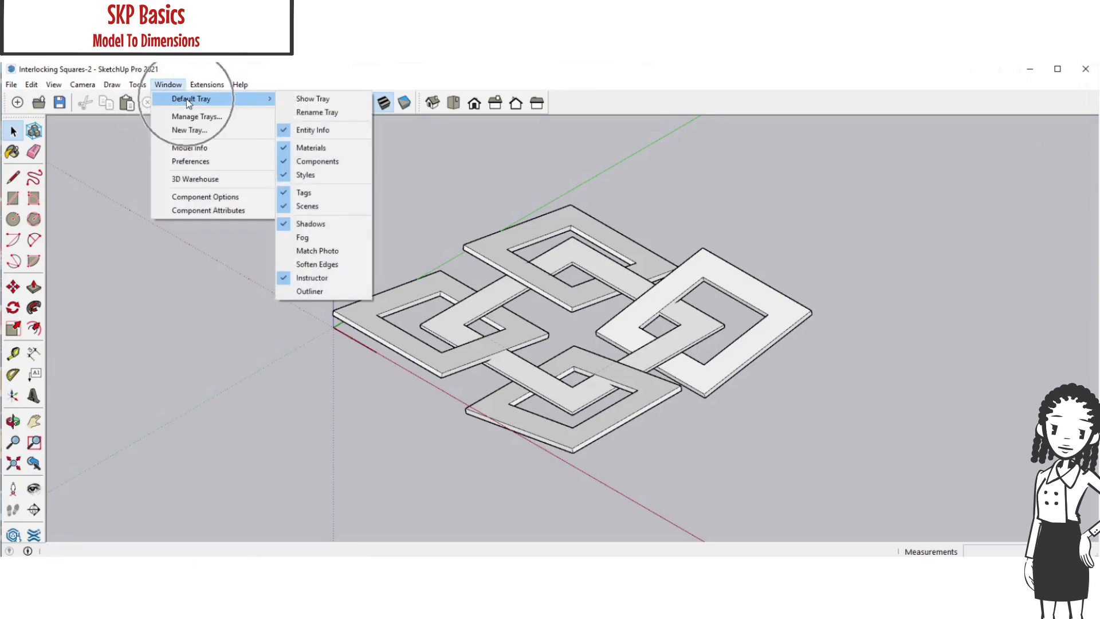
key("ctrl")
key("ctrl")
key("ctrl")
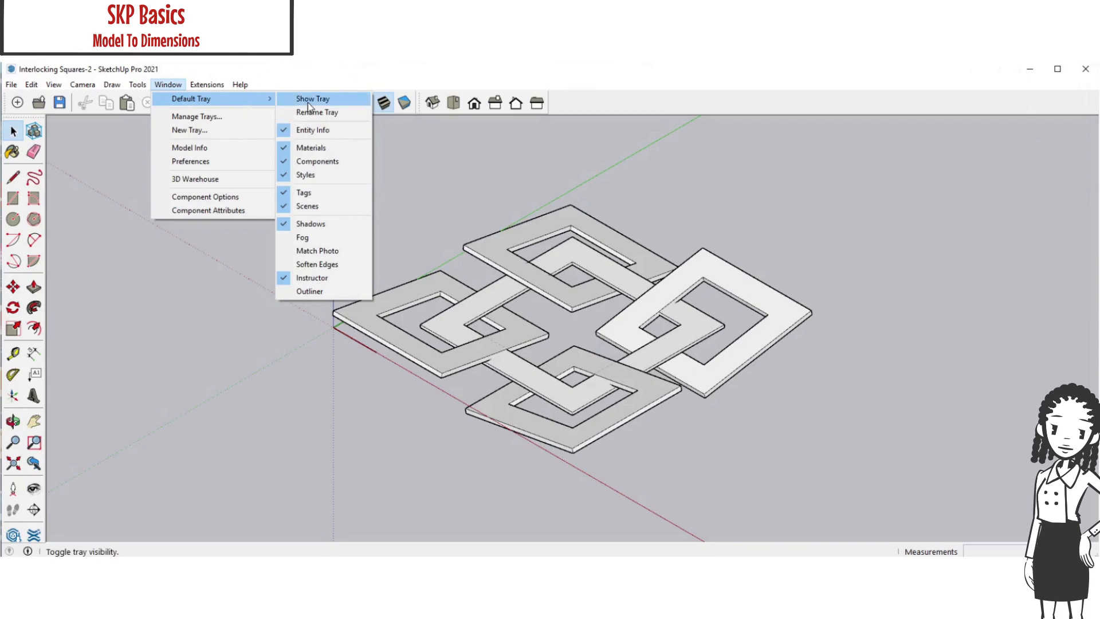
left_click(308, 105)
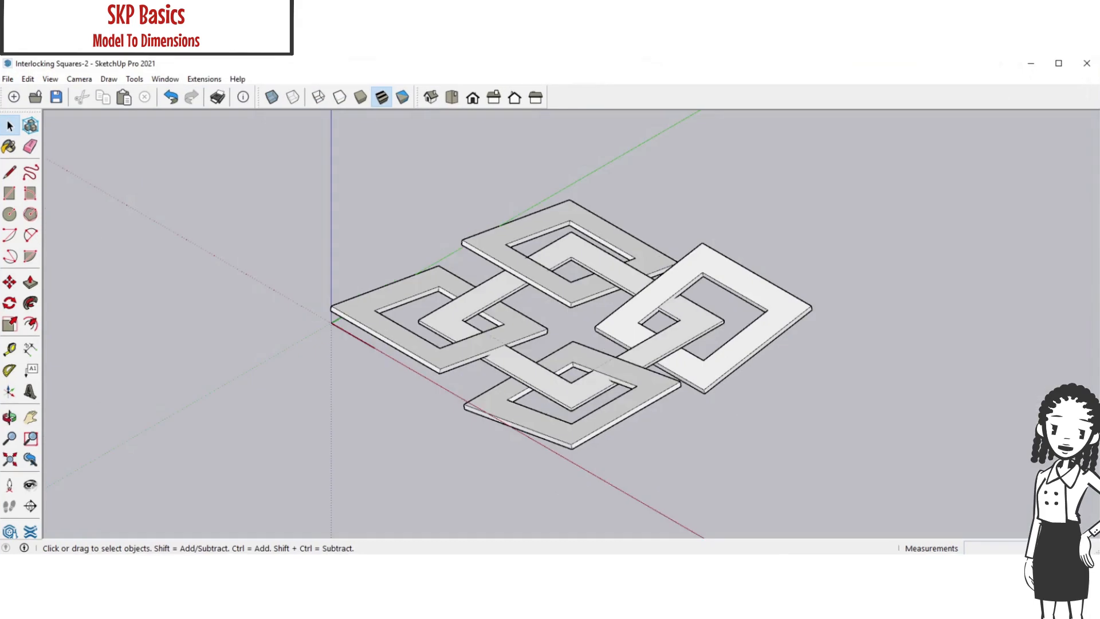
key("ctrl")
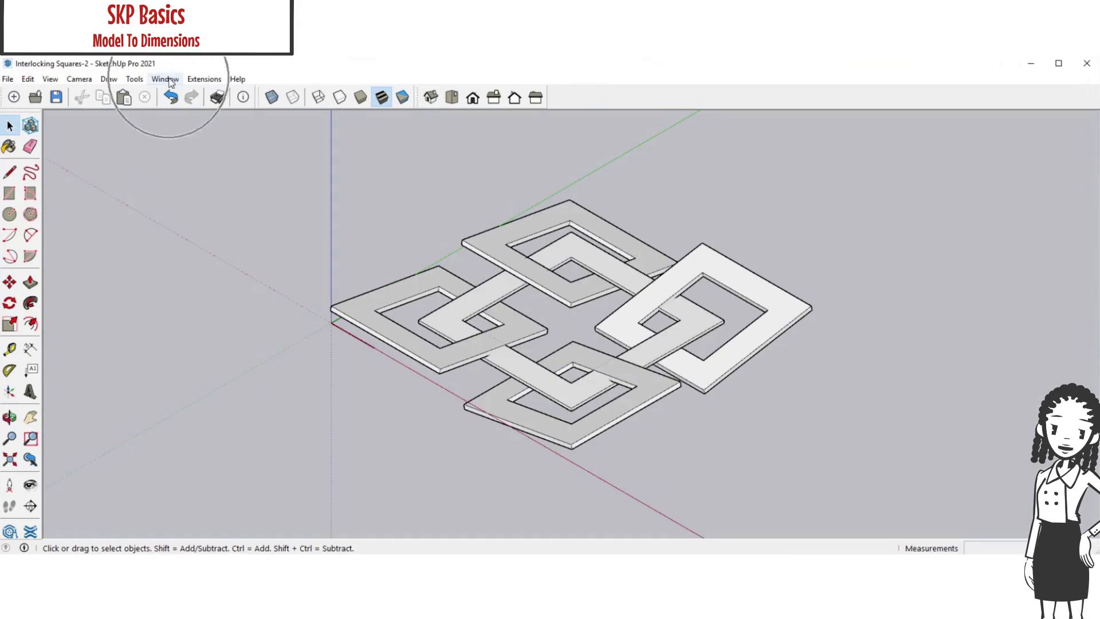
left_click(166, 80)
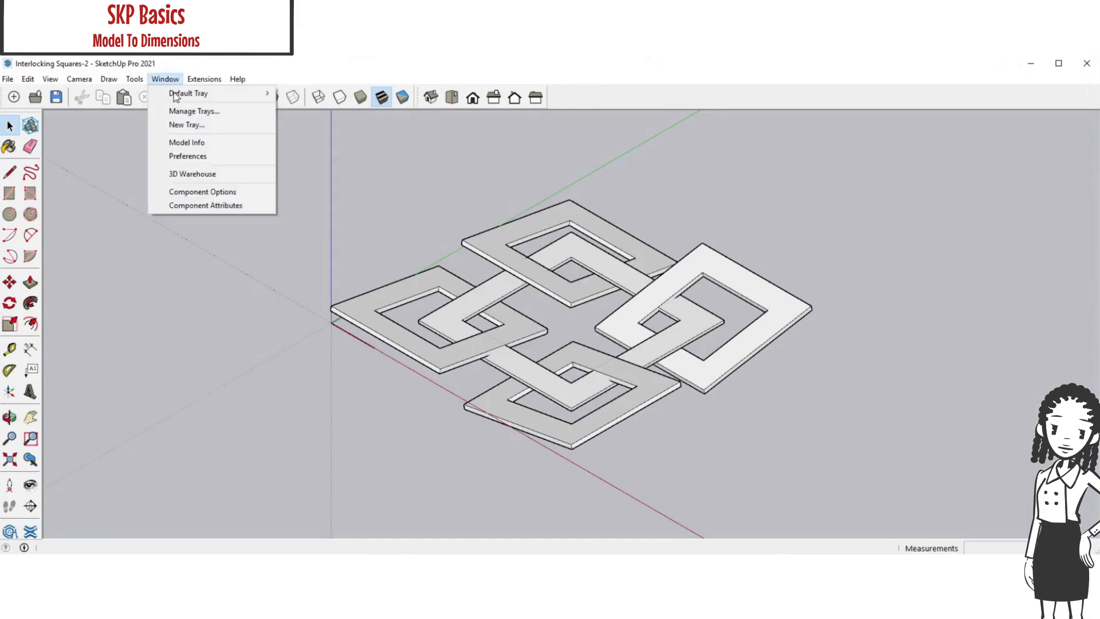
mouse_move(179, 95)
key("ctrl")
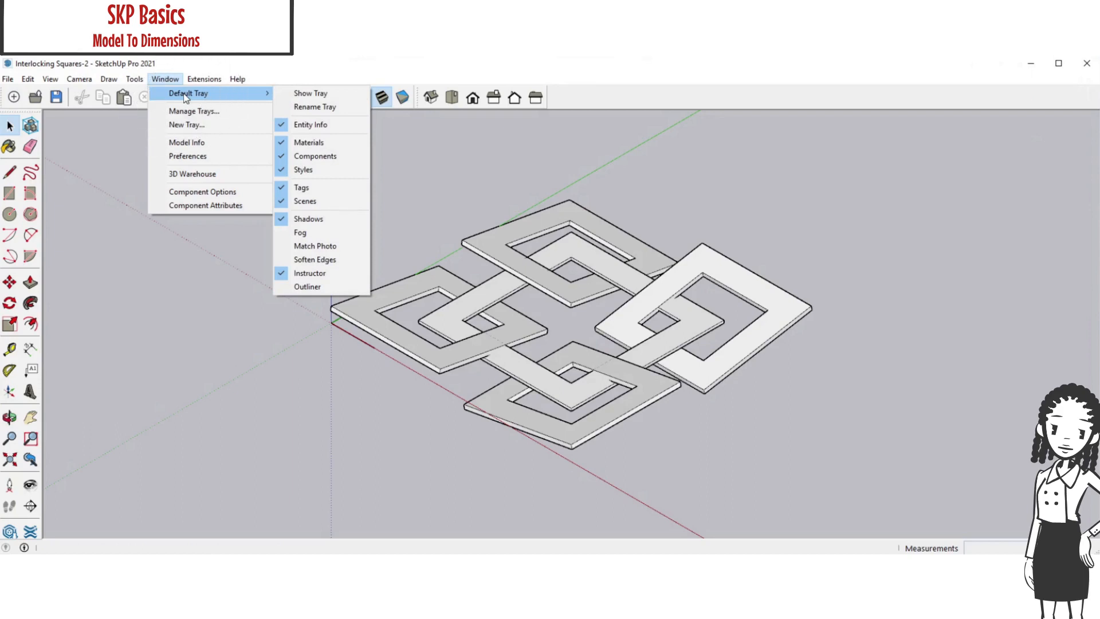
key("ctrl")
left_click(307, 94)
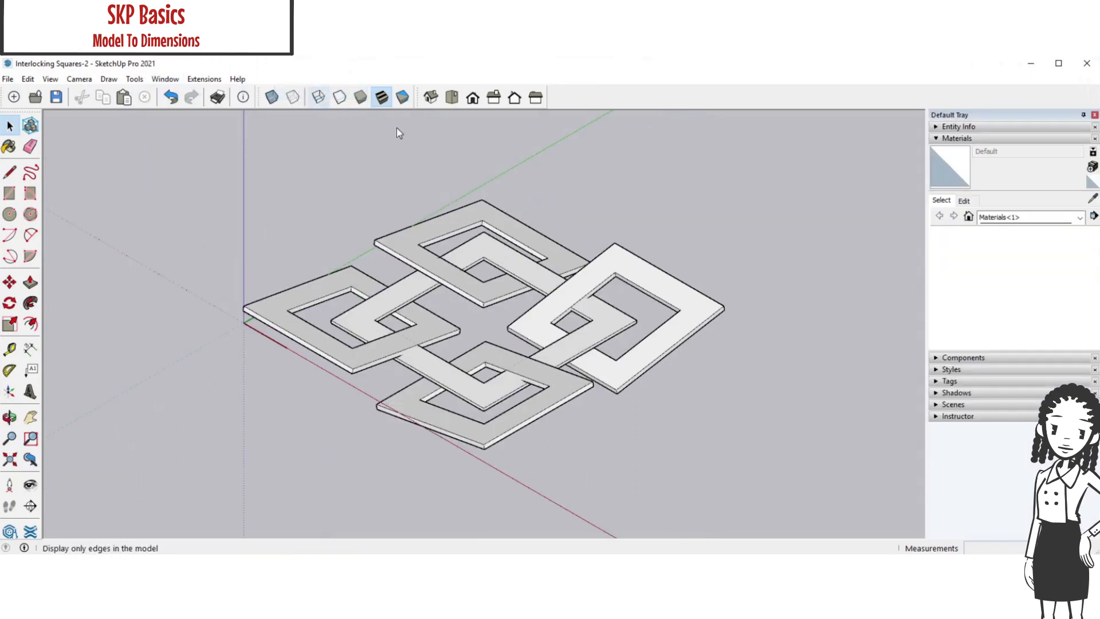
Expand the Materials section and open the Colors collection
left_click(937, 140)
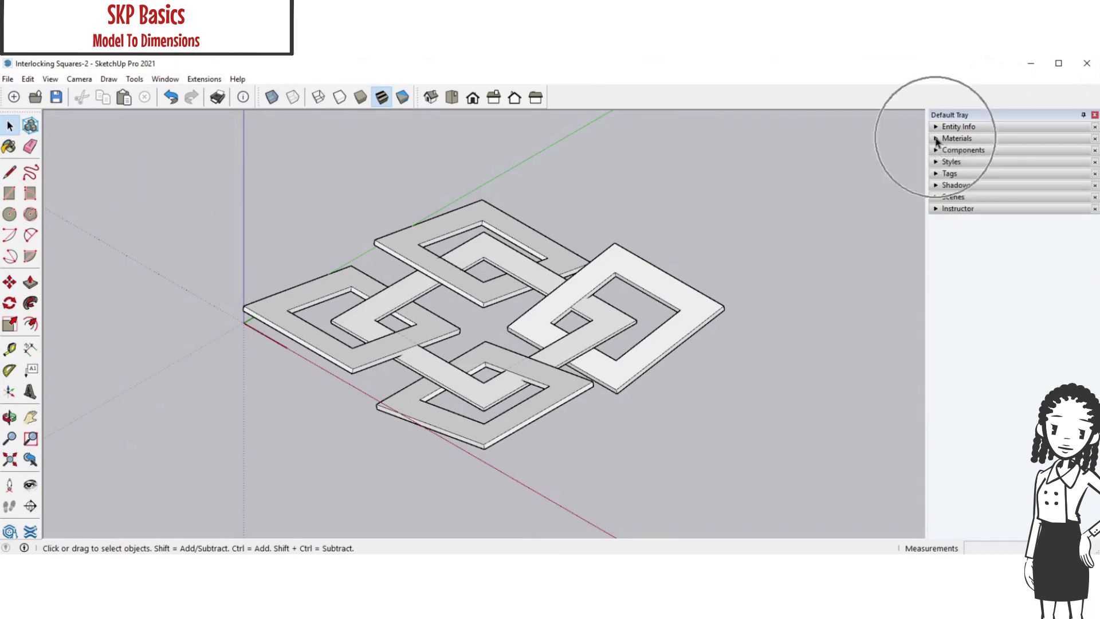
left_click(937, 140)
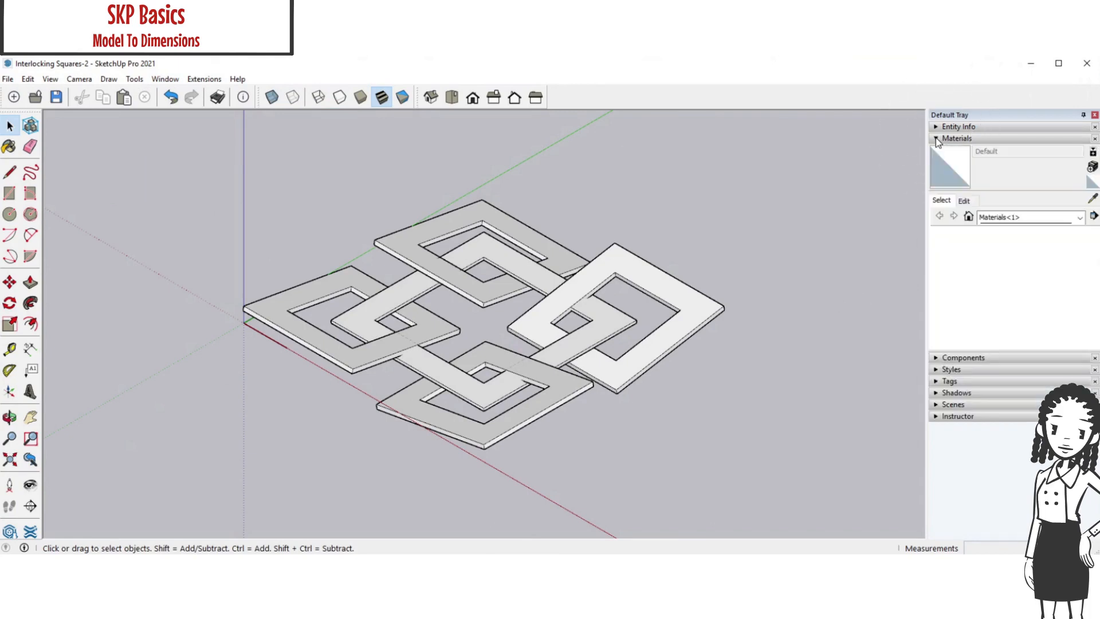
left_click(1080, 219)
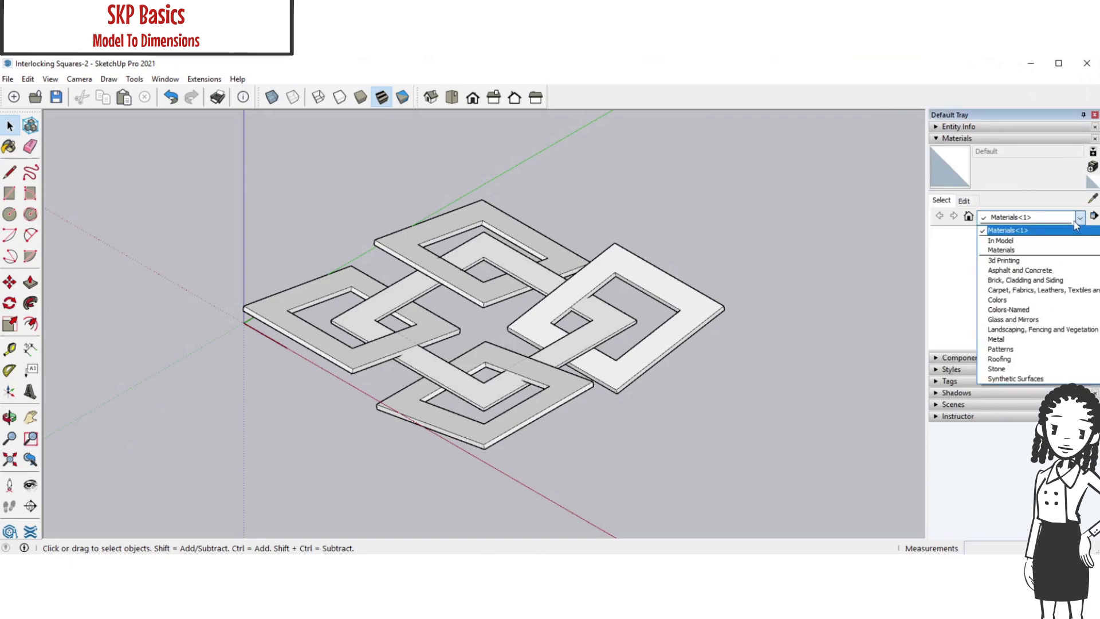
left_click(999, 302)
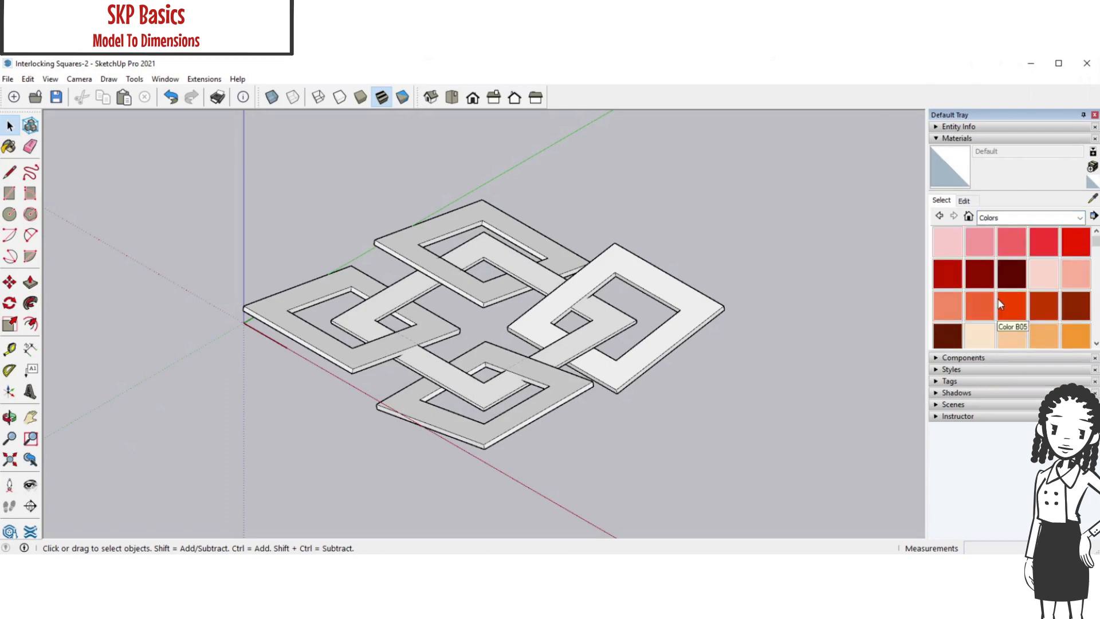
Paint all four small frames blue with Color I05
left_click_drag(1097, 242, 1096, 294)
left_click(1043, 293)
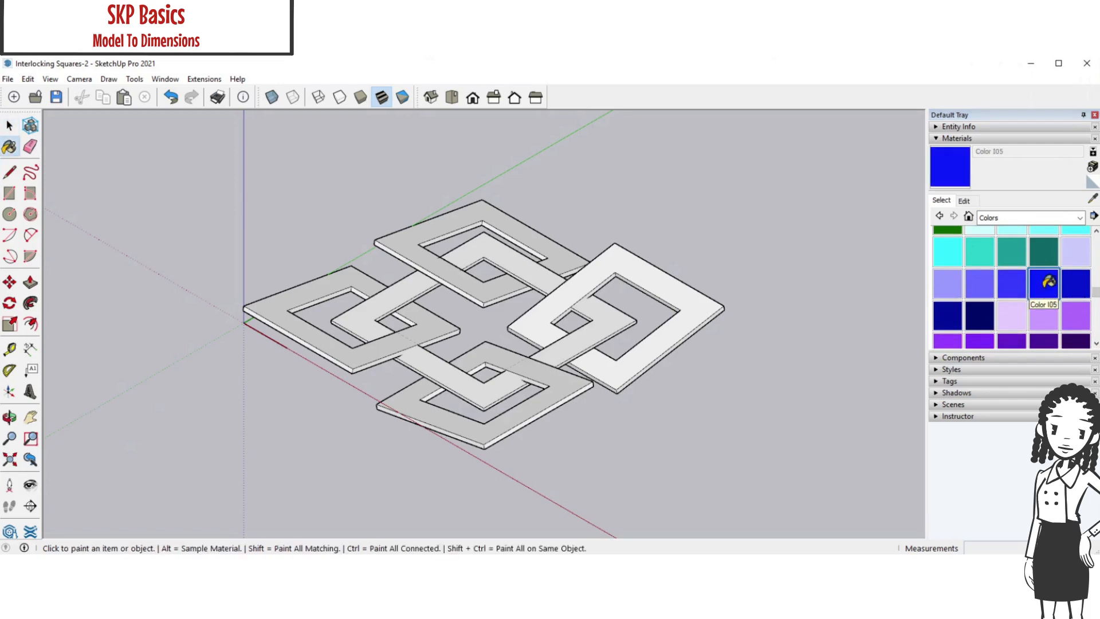
left_click(693, 299)
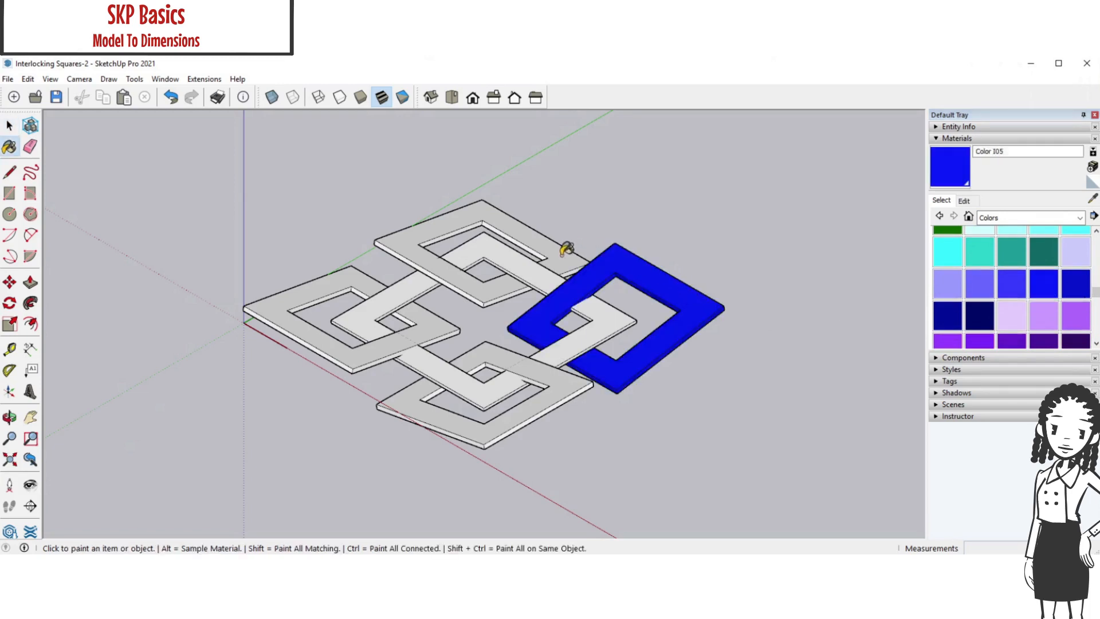
left_click(566, 251)
left_click(437, 318)
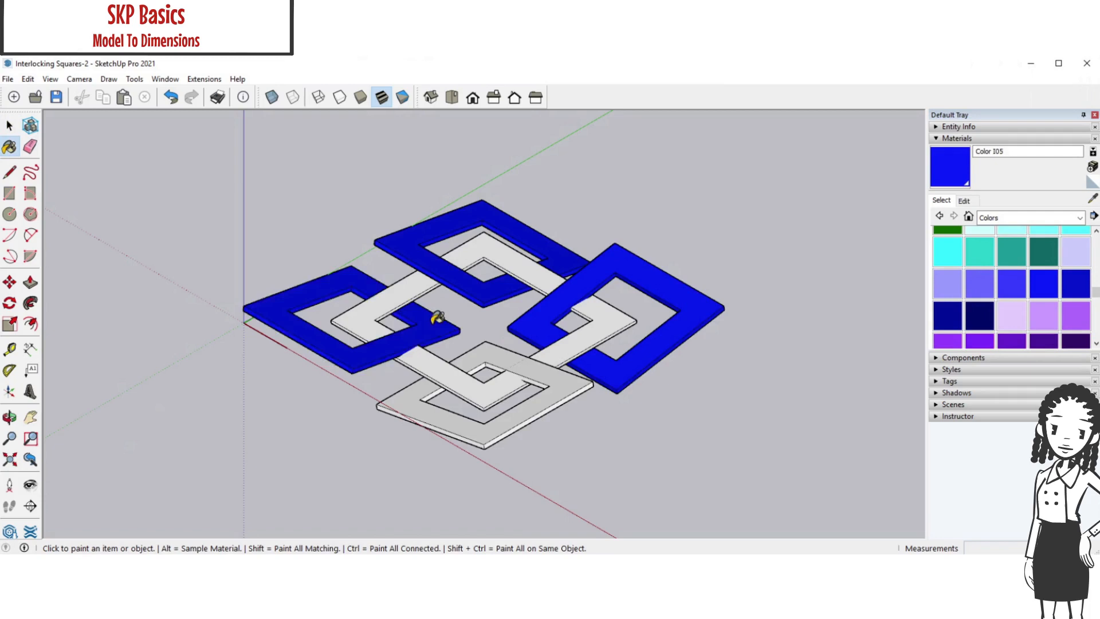
left_click(419, 390)
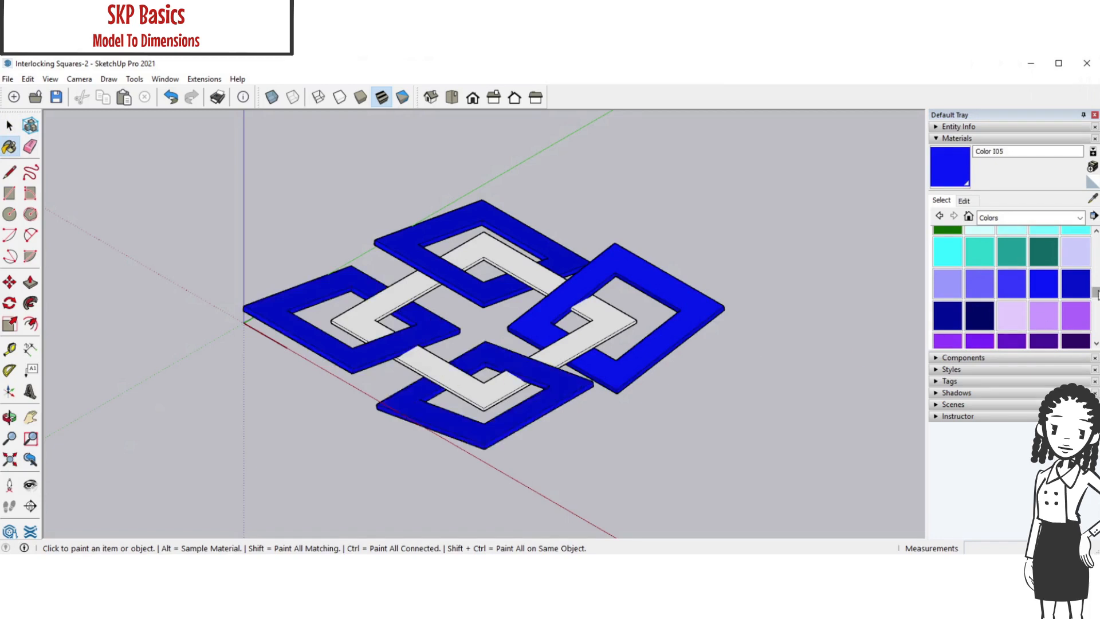
Paint the large interlocking frame red with Color A06
scroll(1098, 274, "up", 2)
scroll(1099, 274, "up", 8)
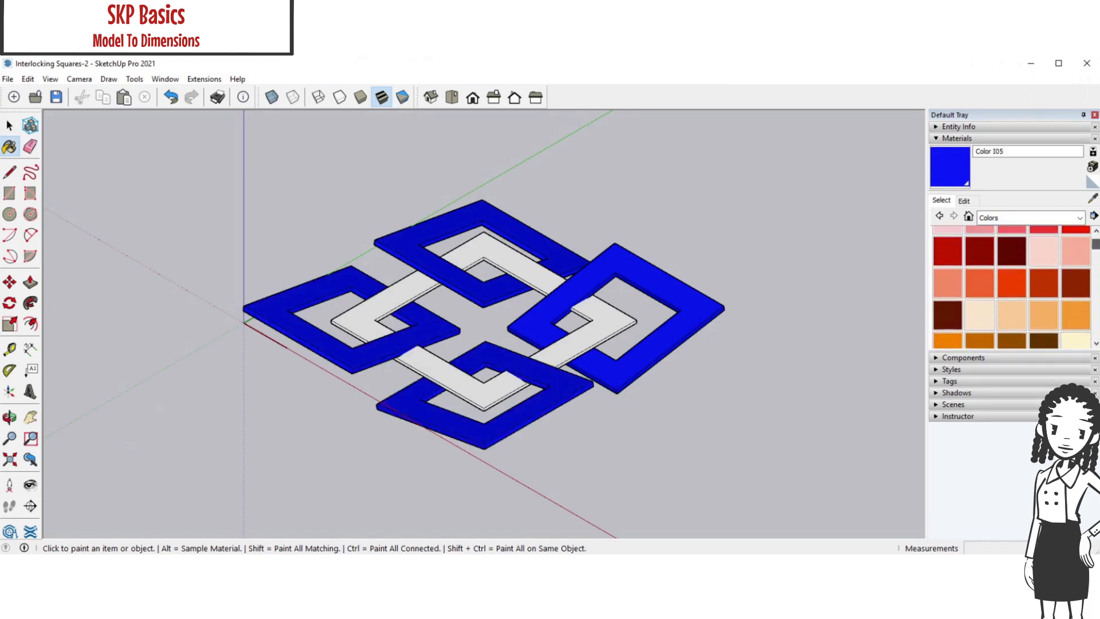
scroll(1098, 244, "up", 1)
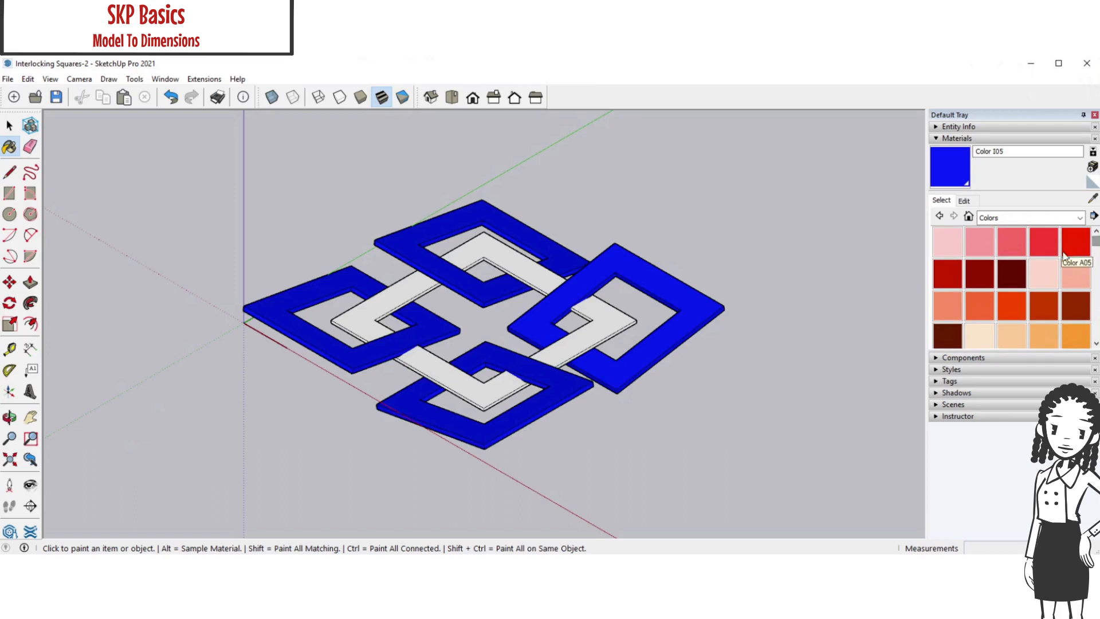
left_click(948, 274)
left_click(631, 325)
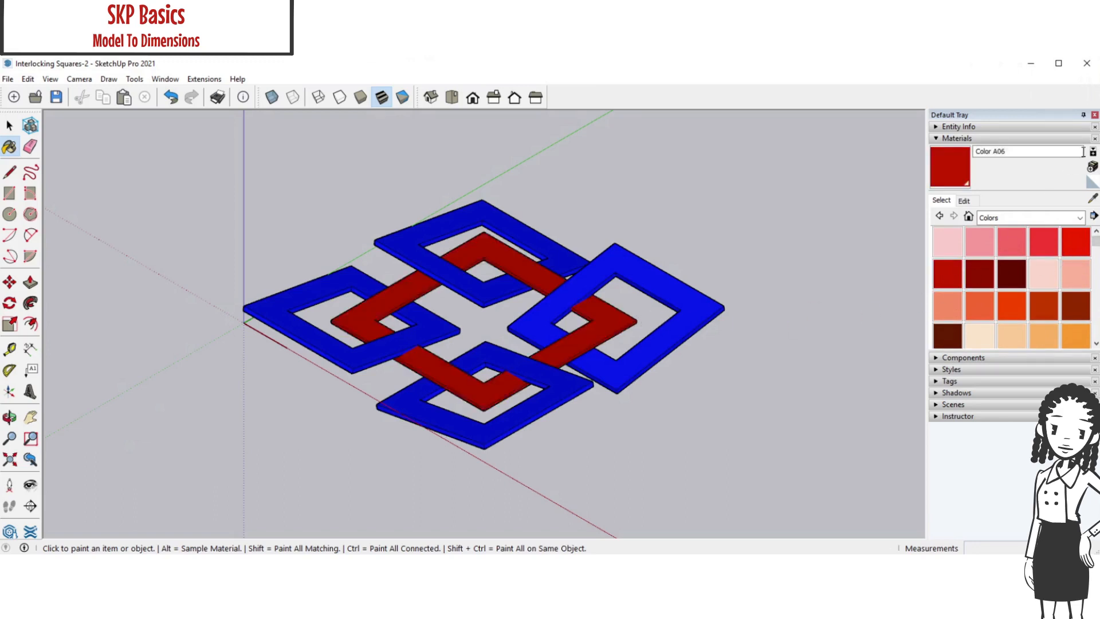
Close the Default Tray and show it again
left_click(1095, 114)
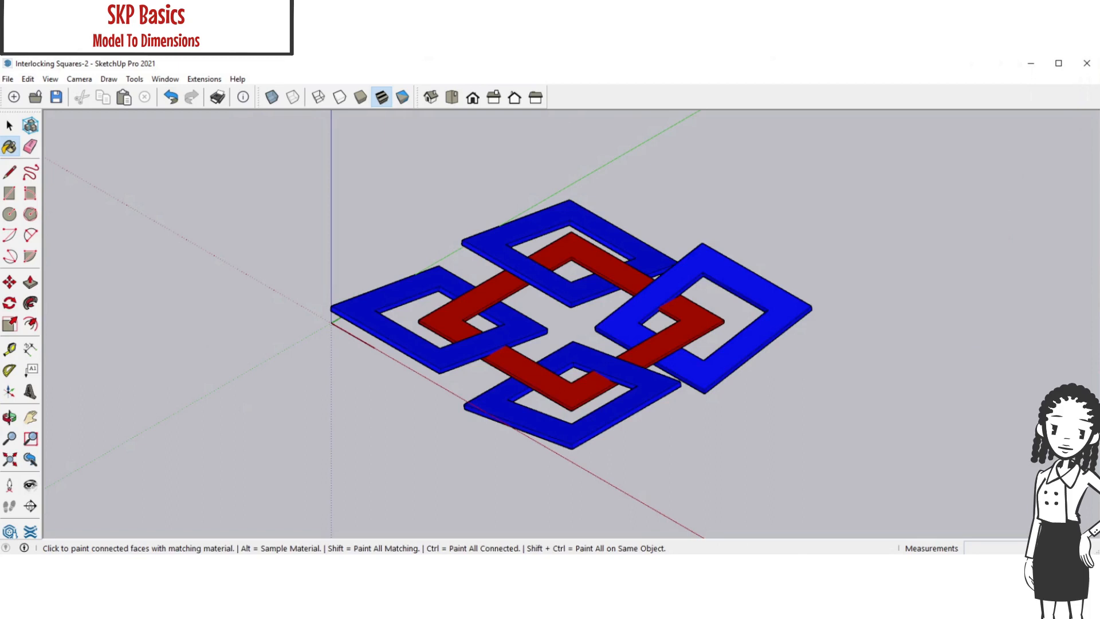
left_click(166, 81)
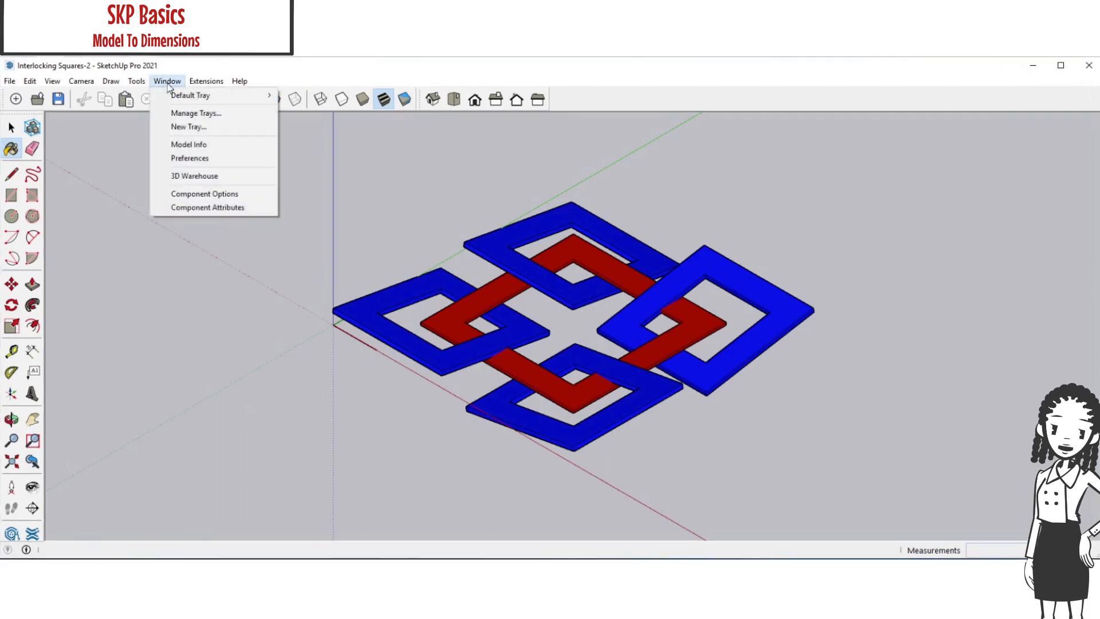
mouse_move(177, 96)
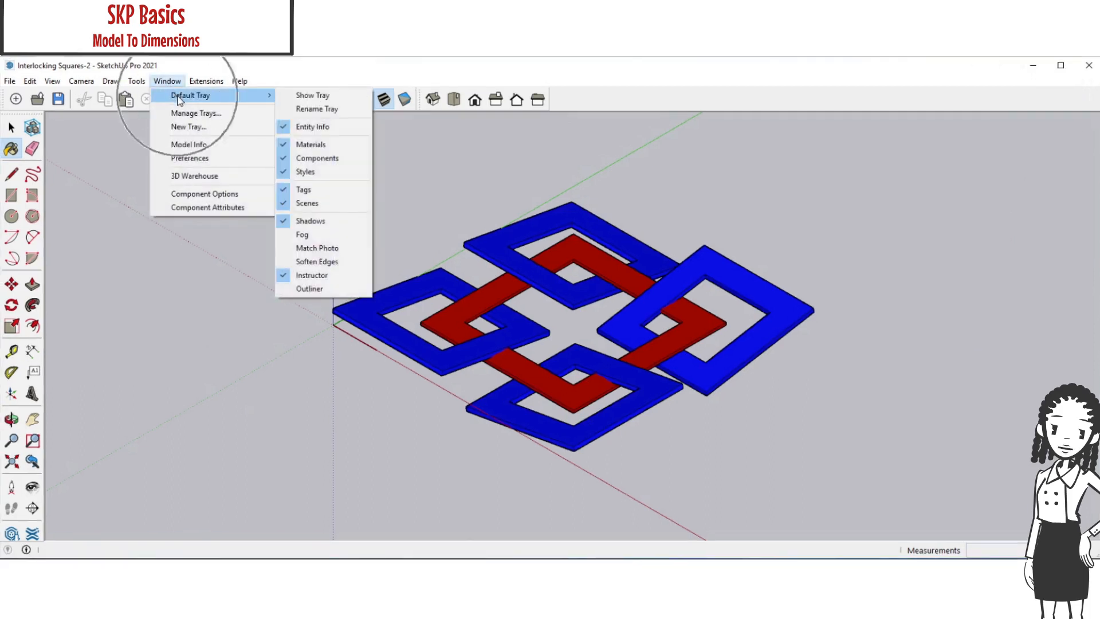
left_click(304, 96)
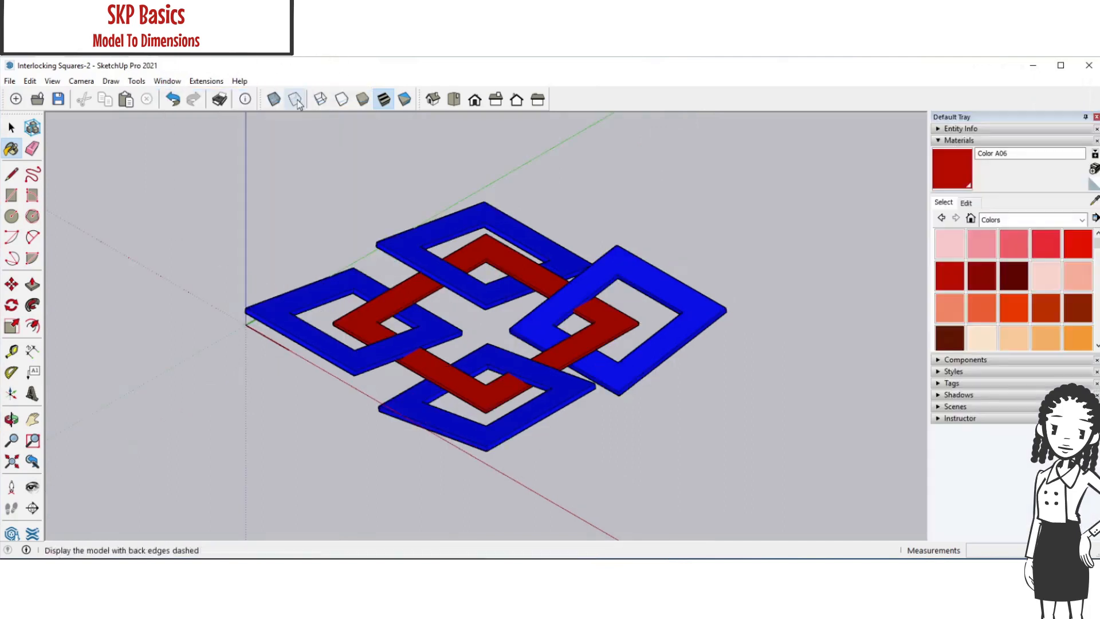
Collapse the Materials section and open the Assorted Styles collection in the Styles section
left_click(938, 141)
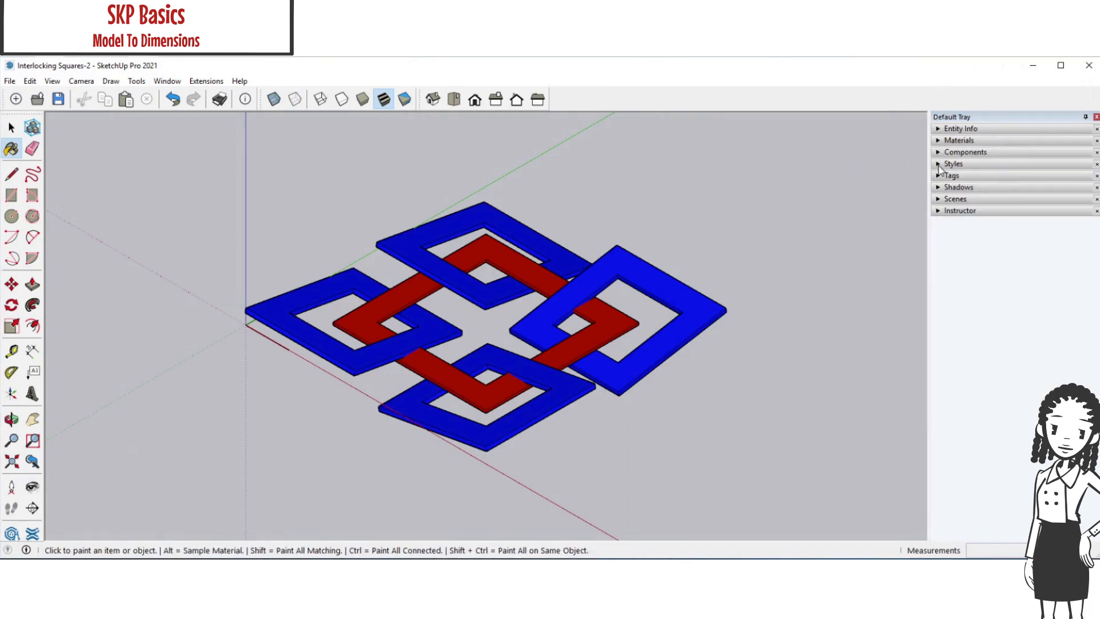
left_click(941, 167)
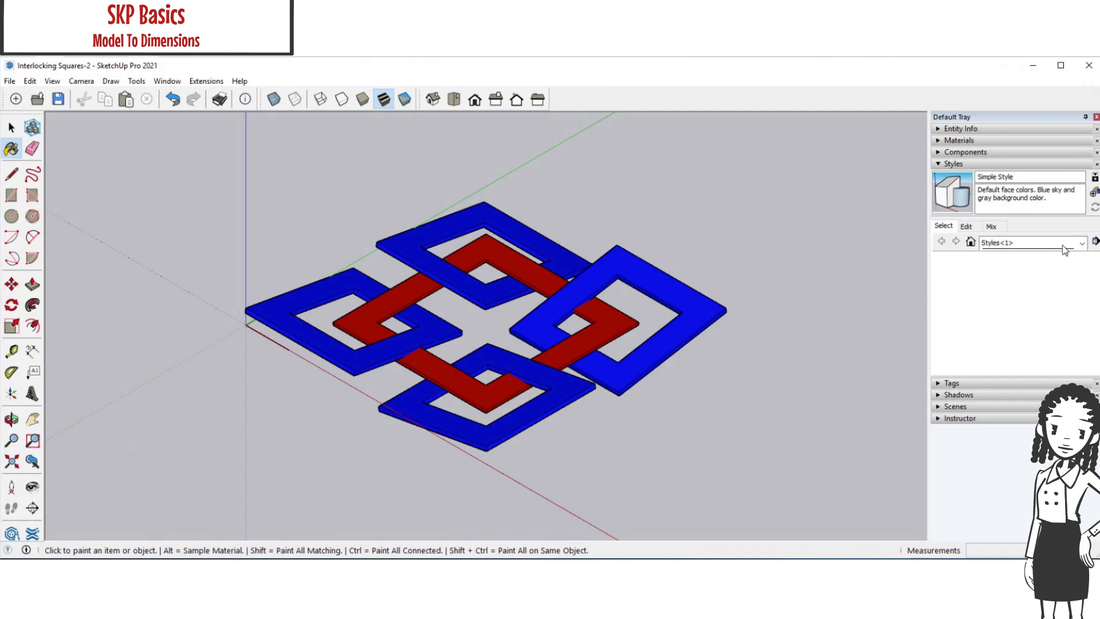
left_click(1083, 246)
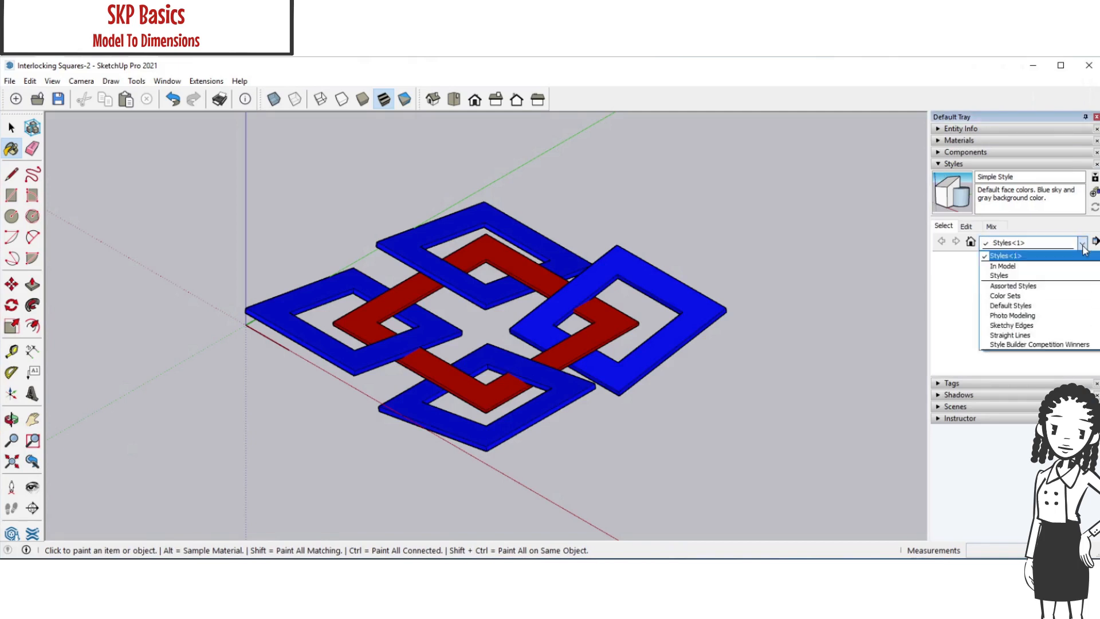
left_click(1034, 287)
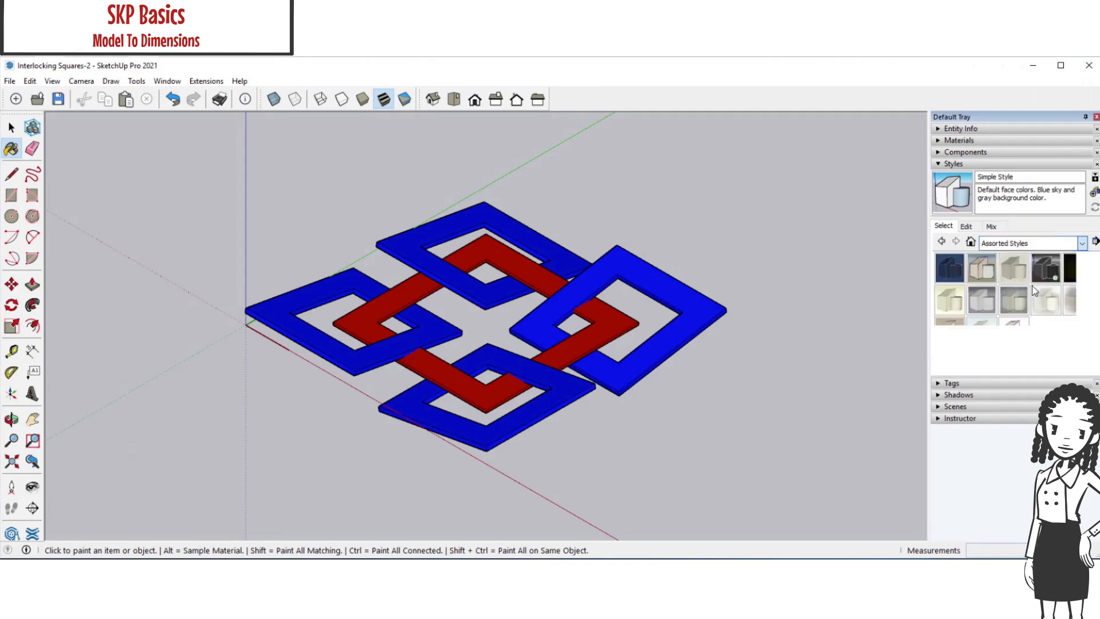
Try several assorted styles on the model, including Brush Strokes on Canvas and PSO Vignette, and settle on Pencil on Tracing Paper
left_click(946, 308)
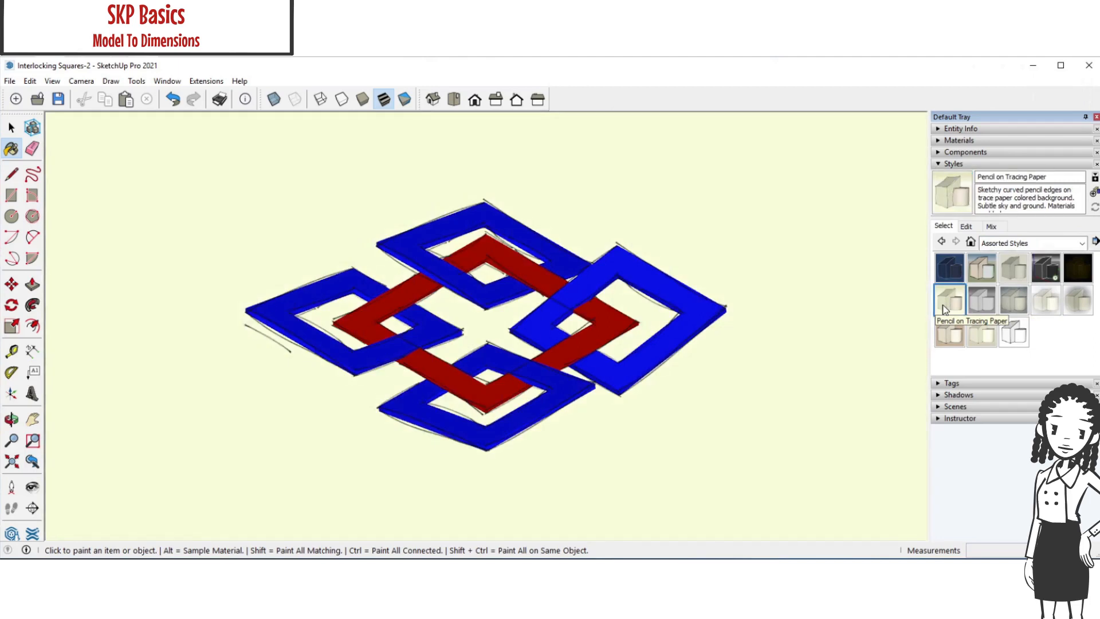
left_click(983, 268)
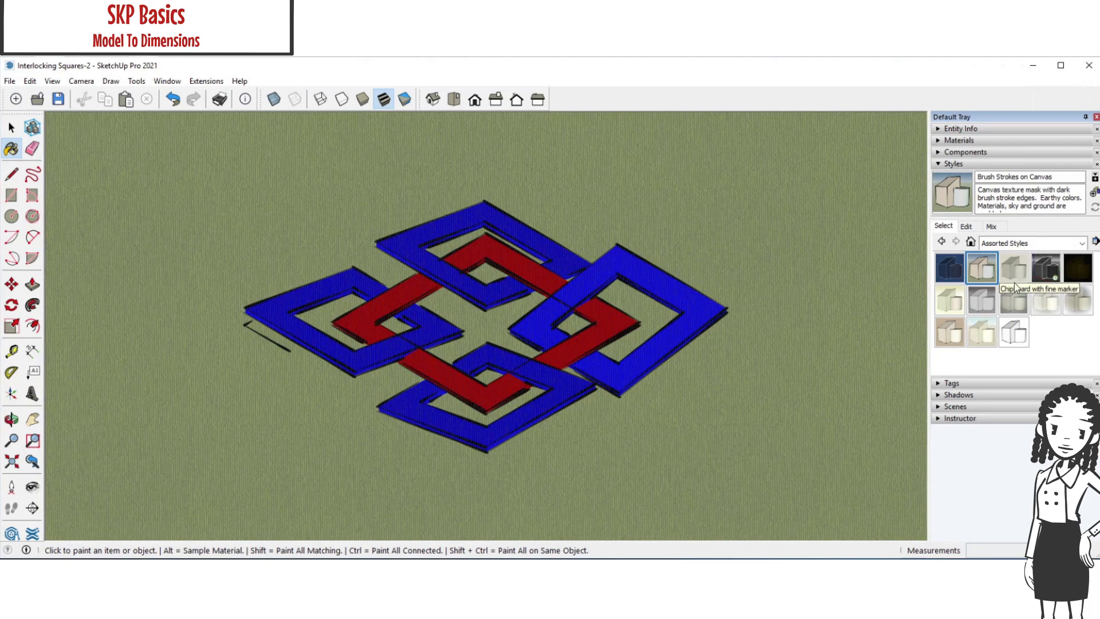
left_click(1014, 280)
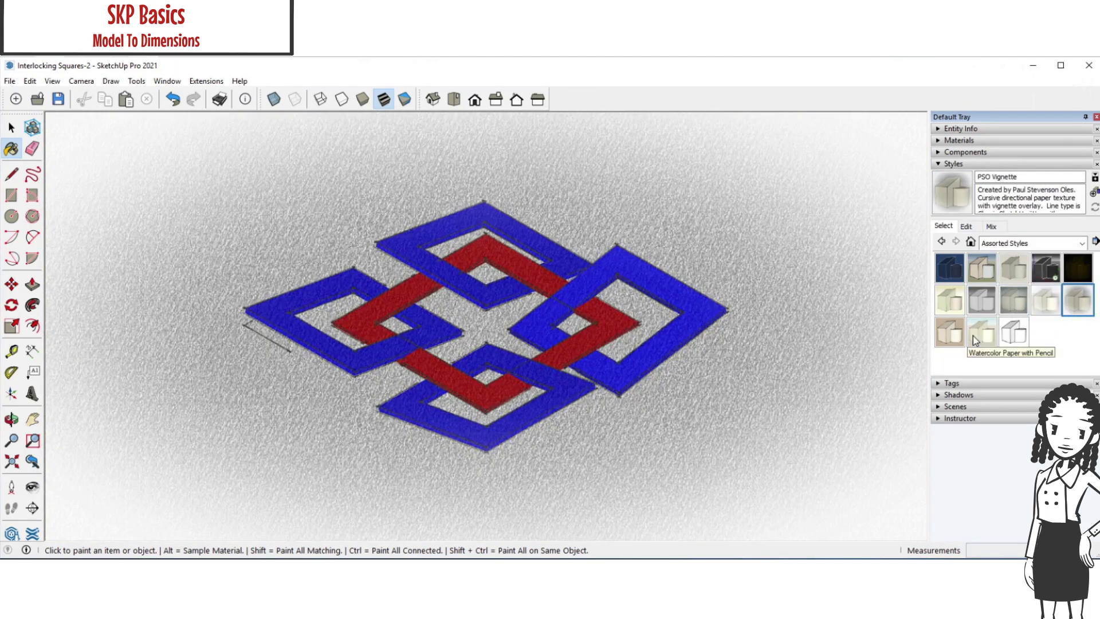
left_click(976, 337)
left_click(949, 313)
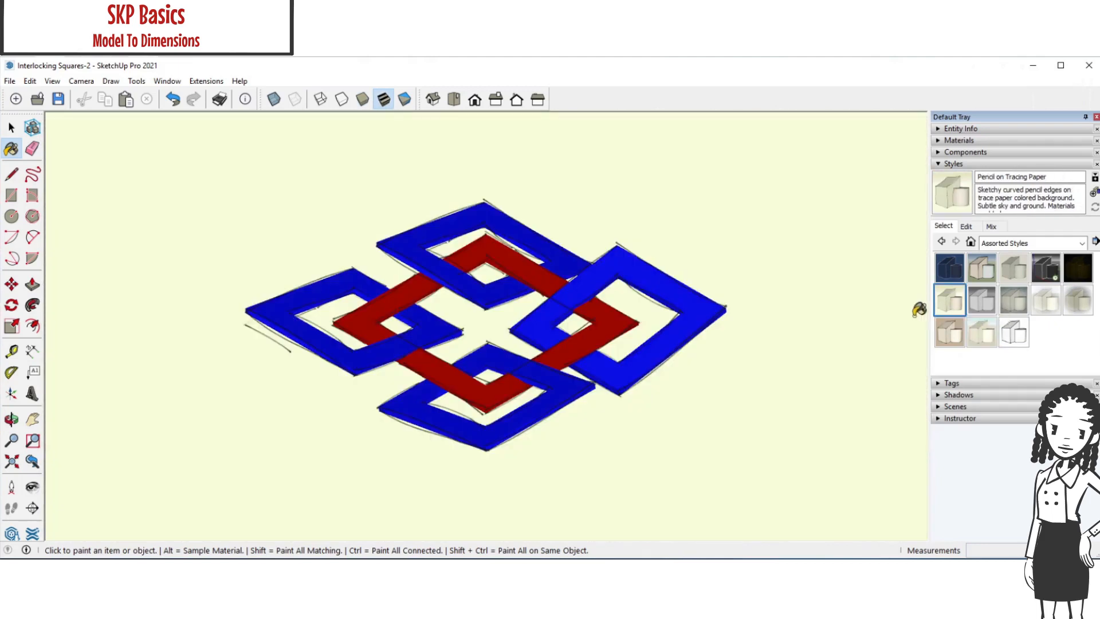